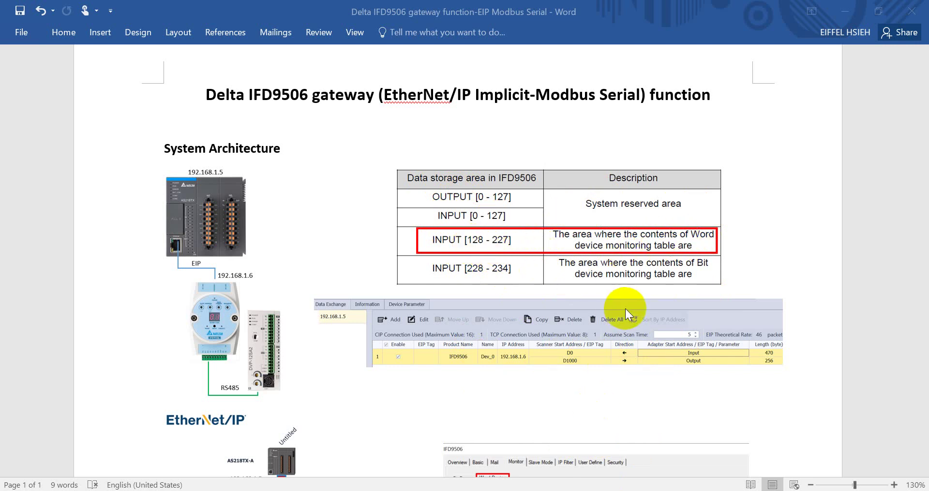
# - Scroll the Word document down to the EtherNet/IP network diagram and the D0–D9 monitor table
pyautogui.scroll(-5, 621, 313)
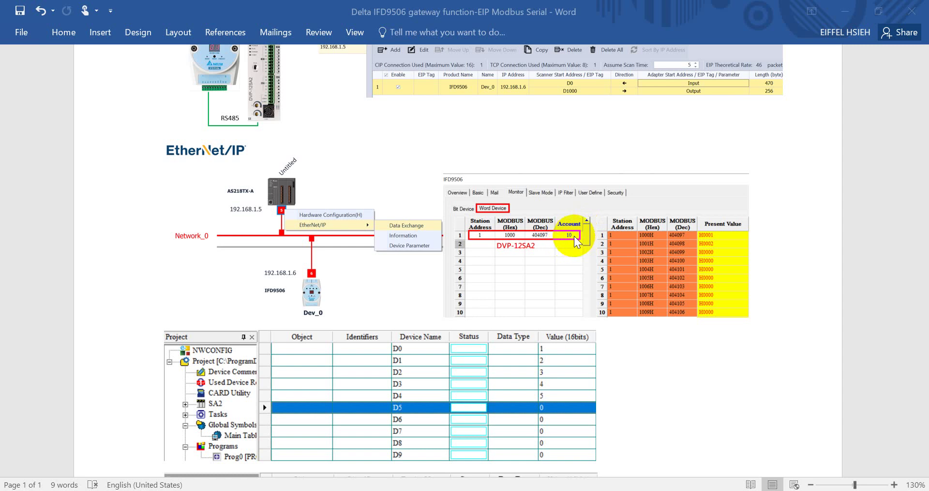
pyautogui.scroll(-2, 507, 313)
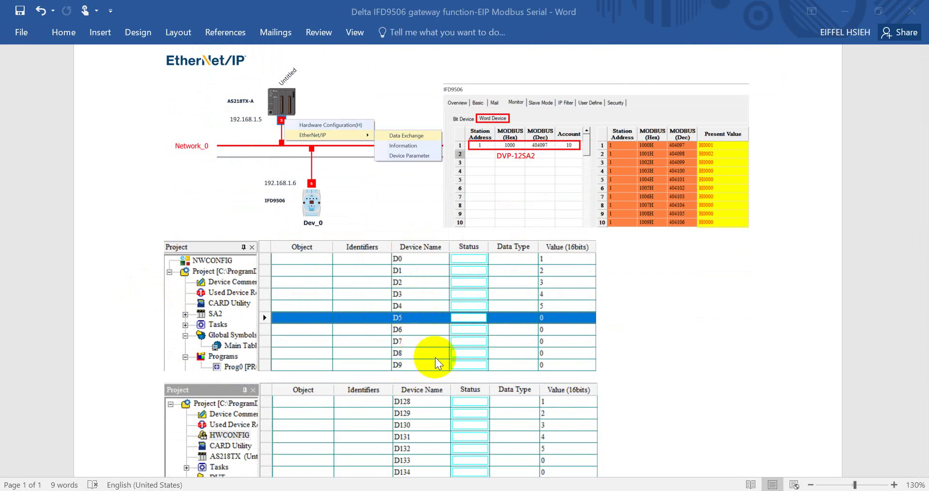
# - Scroll further down to show the D128–D137 monitor table holding values 1 to 5
pyautogui.scroll(-2, 435, 358)
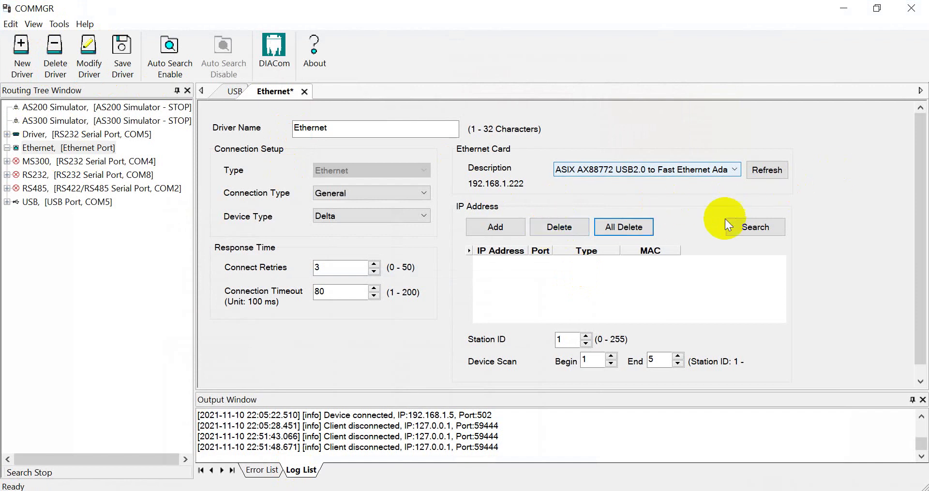
# - Search for the AS218TX-A at 192.168.1.5 and the IFD9506 at 192.168.1.6, save the driver, and check the COMMGR version
pyautogui.click(747, 231)
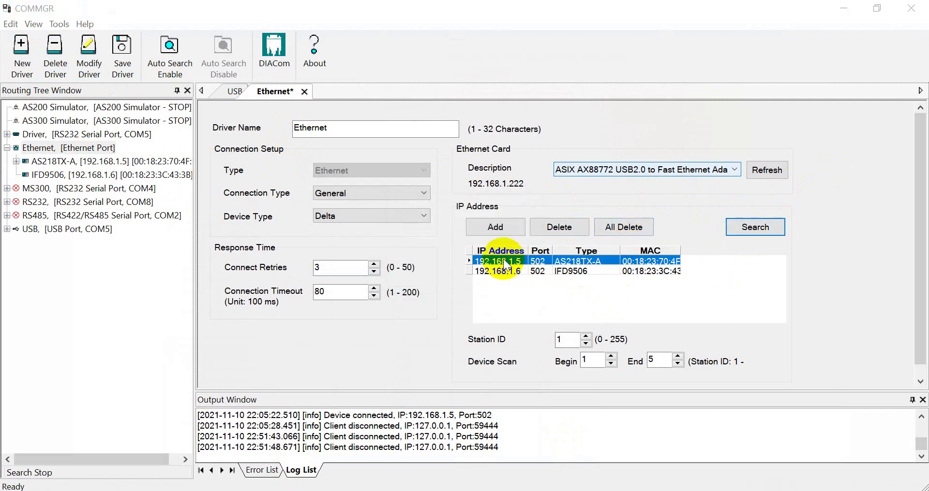
pyautogui.click(478, 264)
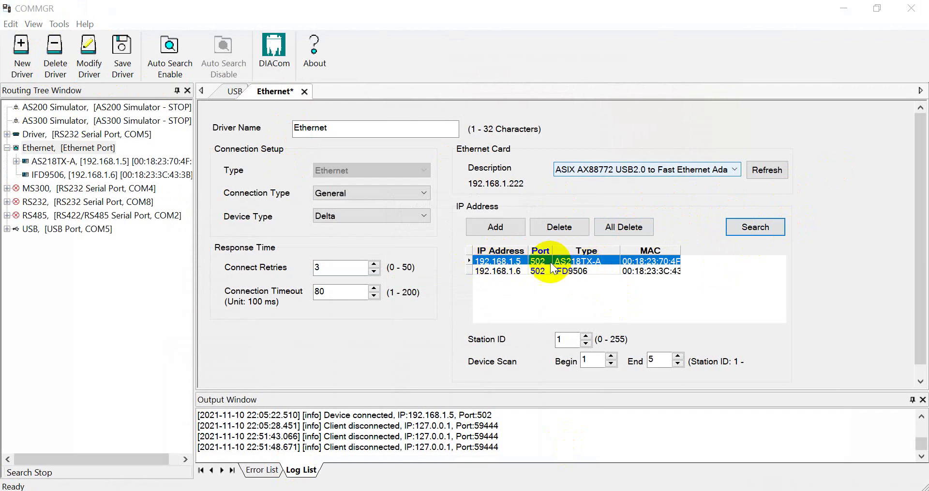
pyautogui.click(542, 271)
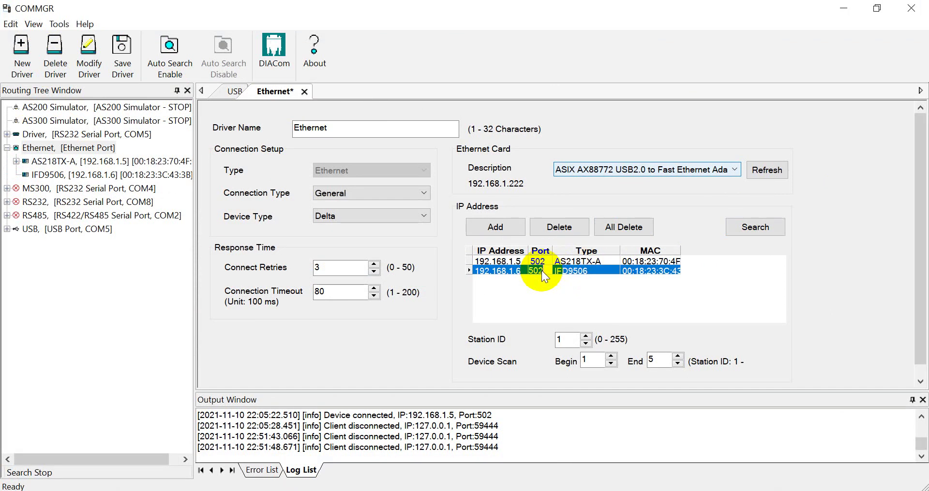
pyautogui.click(122, 57)
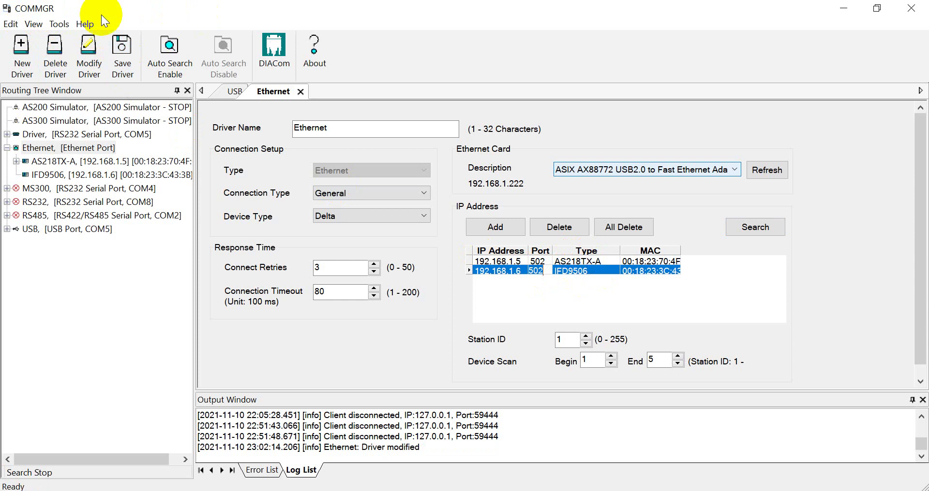
pyautogui.click(320, 50)
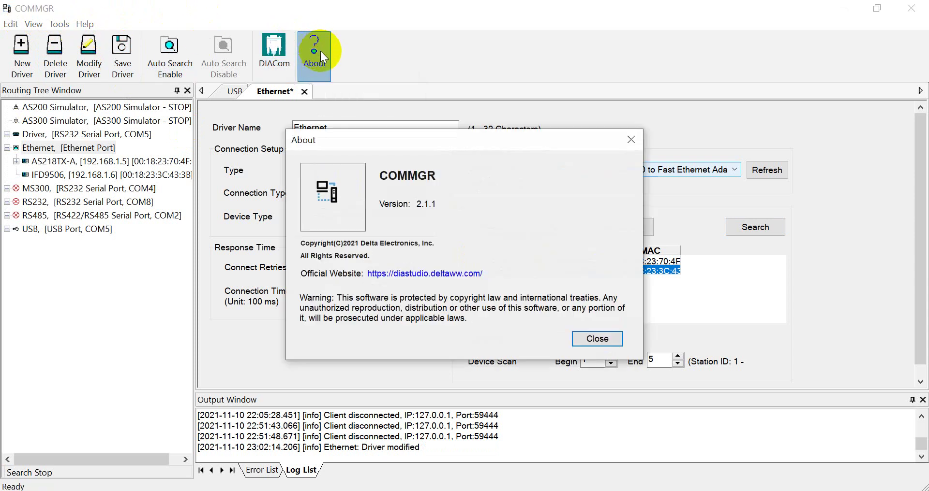
pyautogui.click(616, 341)
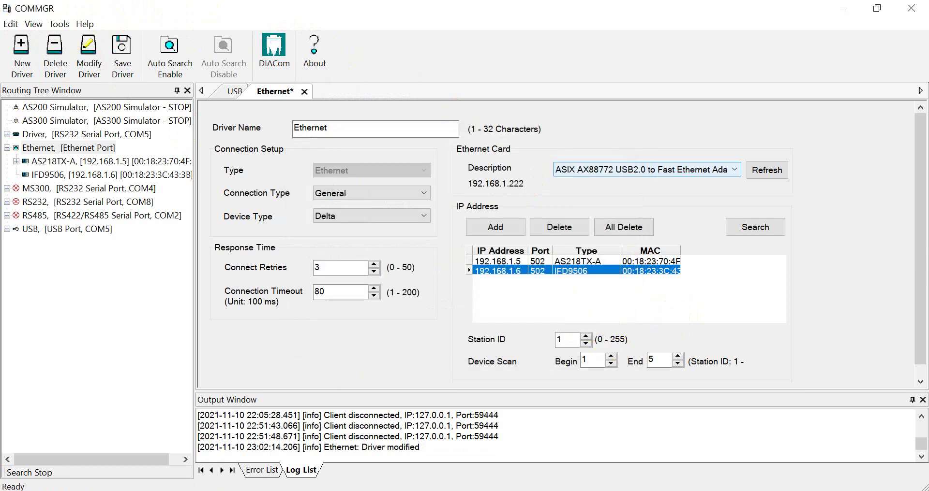
# - Set the SA2 project's communication IP to 192.168.1.6 and review that PLC's system information
pyautogui.click(245, 457)
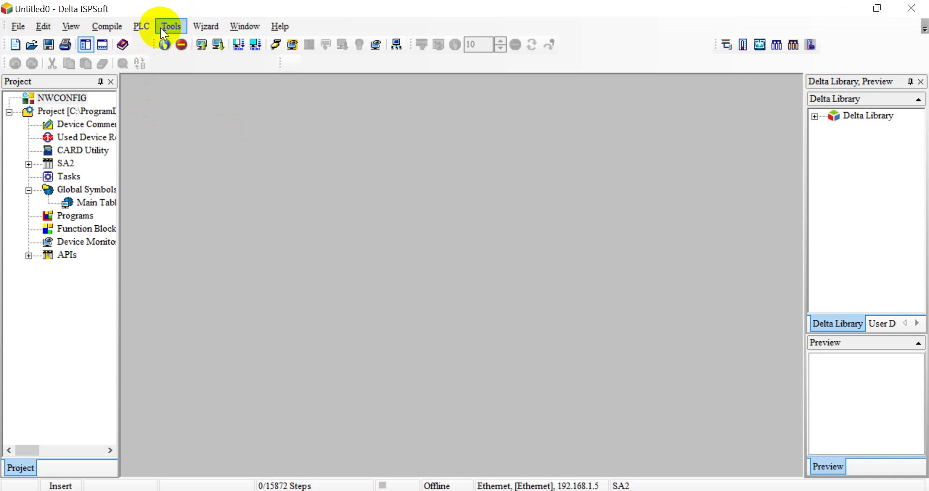
pyautogui.click(161, 29)
pyautogui.click(185, 44)
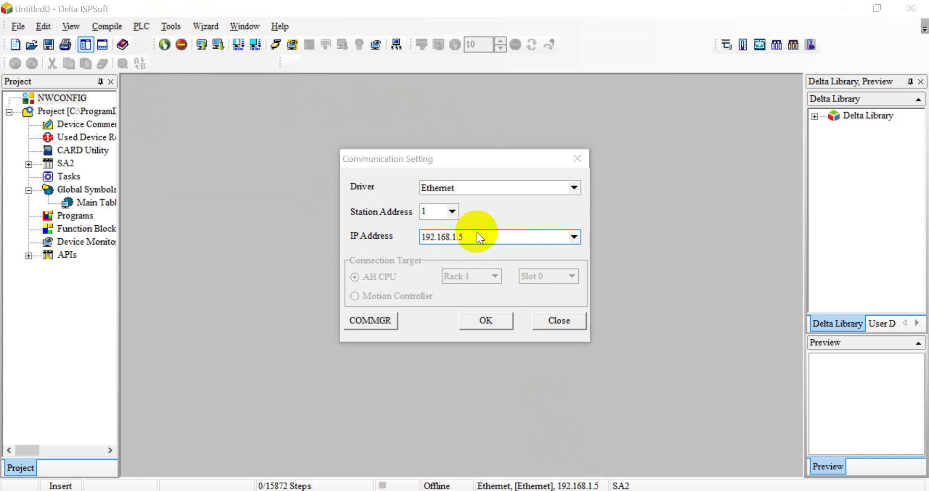
pyautogui.click(472, 233)
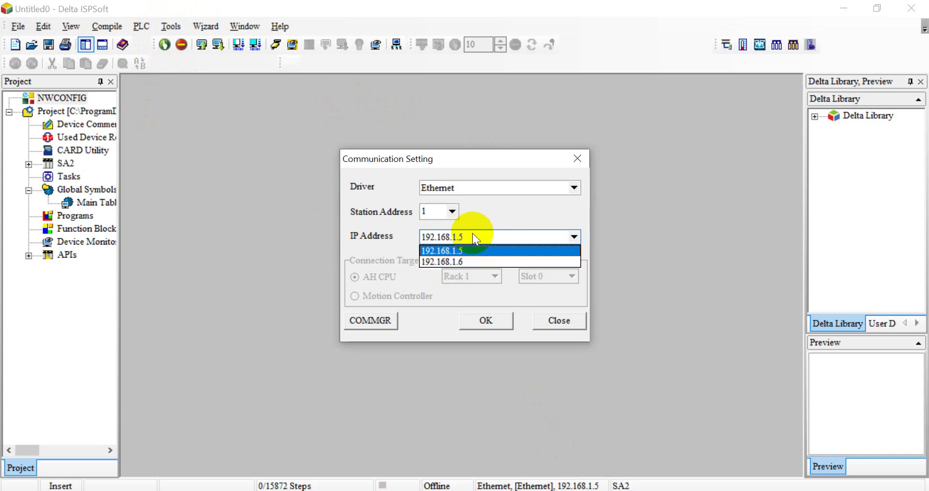
pyautogui.click(458, 261)
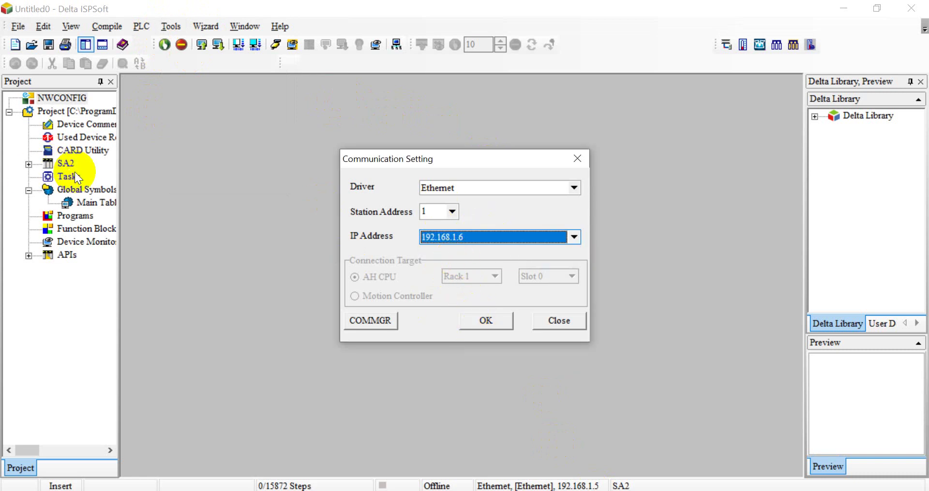
pyautogui.click(498, 320)
pyautogui.click(138, 25)
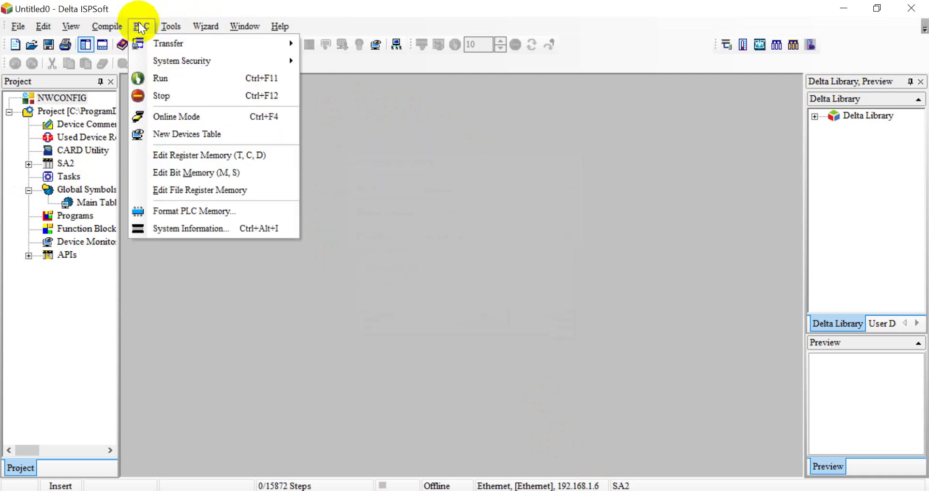
pyautogui.click(183, 228)
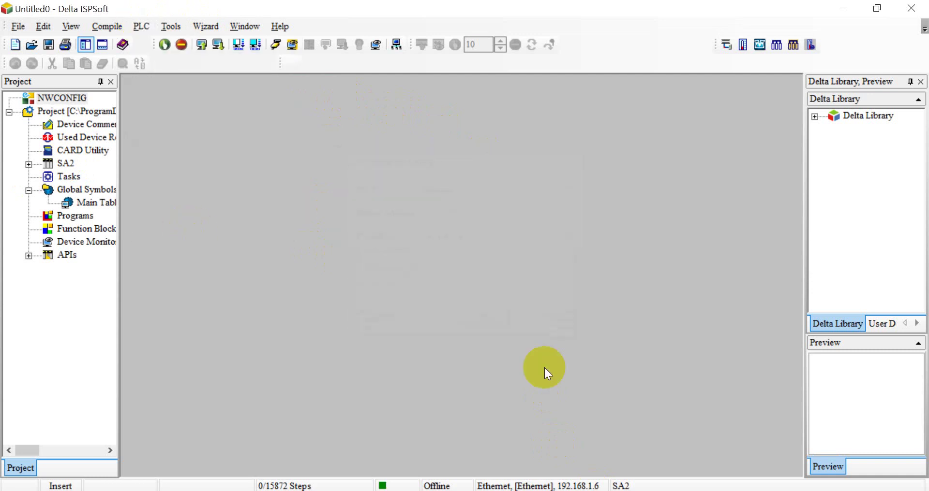
pyautogui.click(610, 401)
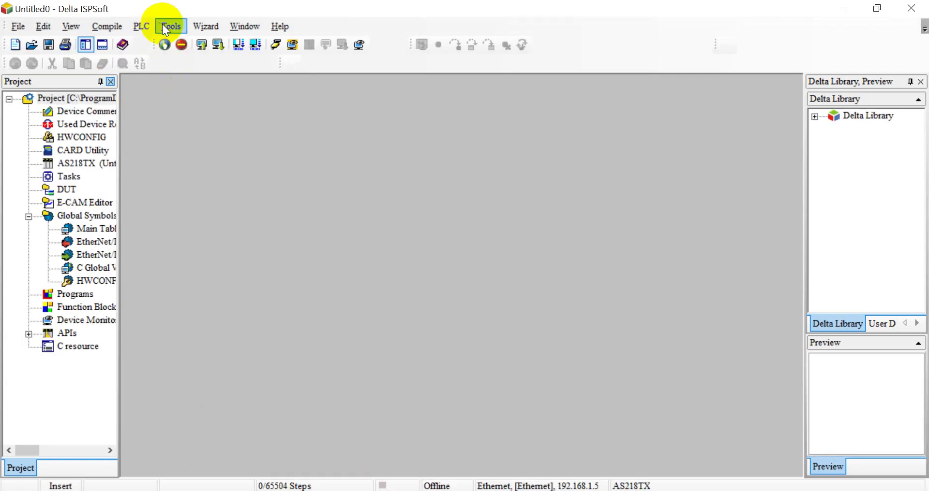
# - Connect the AS218TX project to 192.168.1.5 and display the AS218TX's system information
pyautogui.click(162, 25)
pyautogui.click(182, 41)
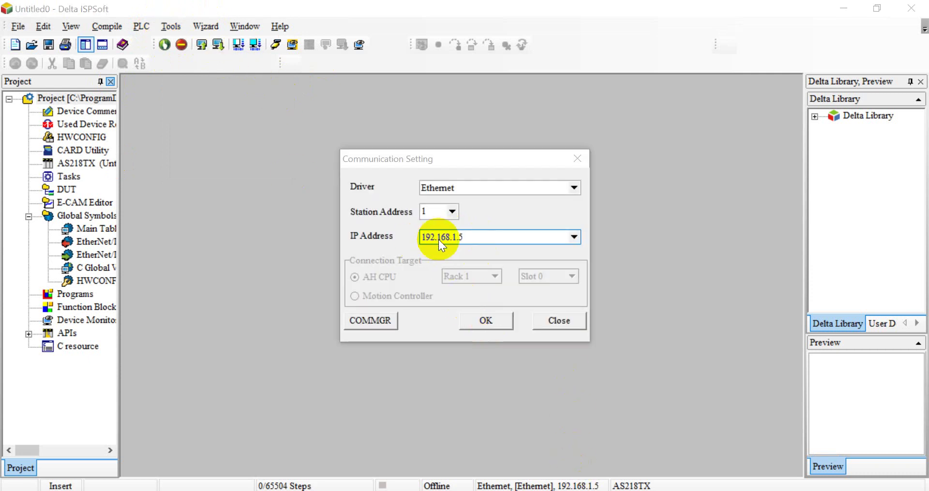
pyautogui.click(487, 321)
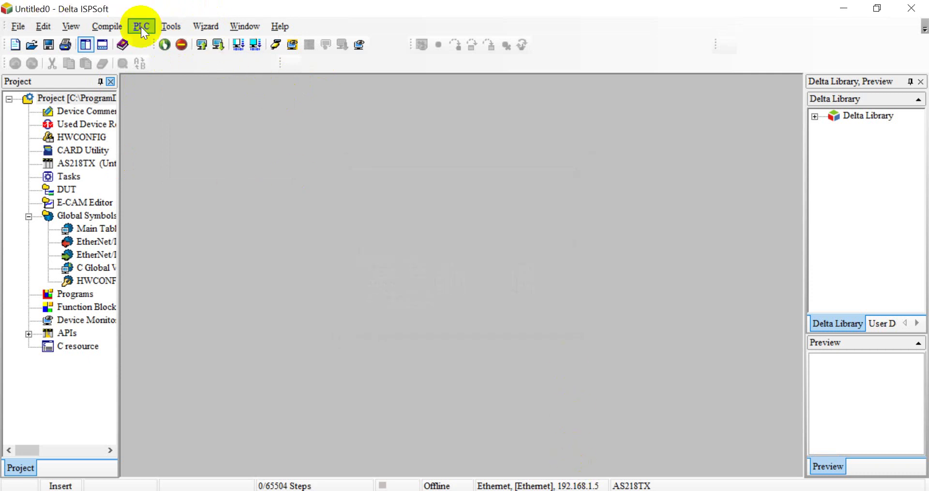
pyautogui.click(141, 27)
pyautogui.click(160, 272)
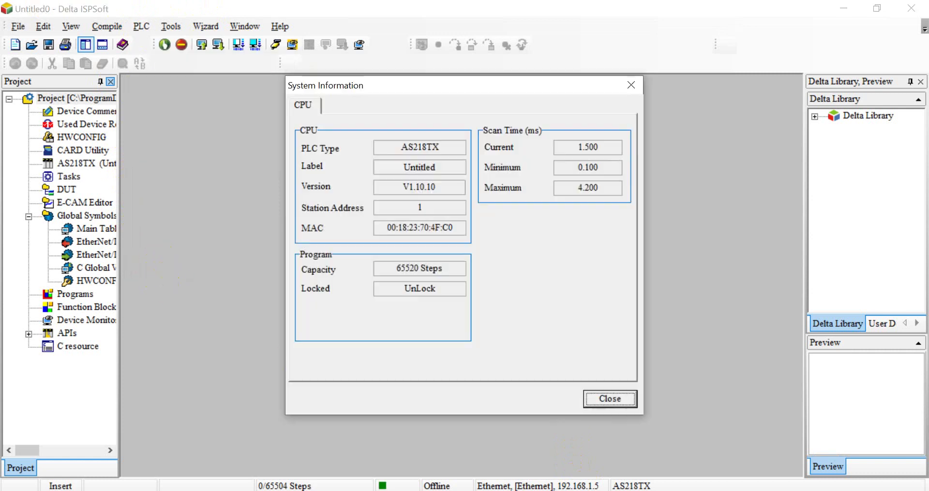
# - Close the system information and add a new ladder program Prog0 to the AS218TX project
pyautogui.press('Return')
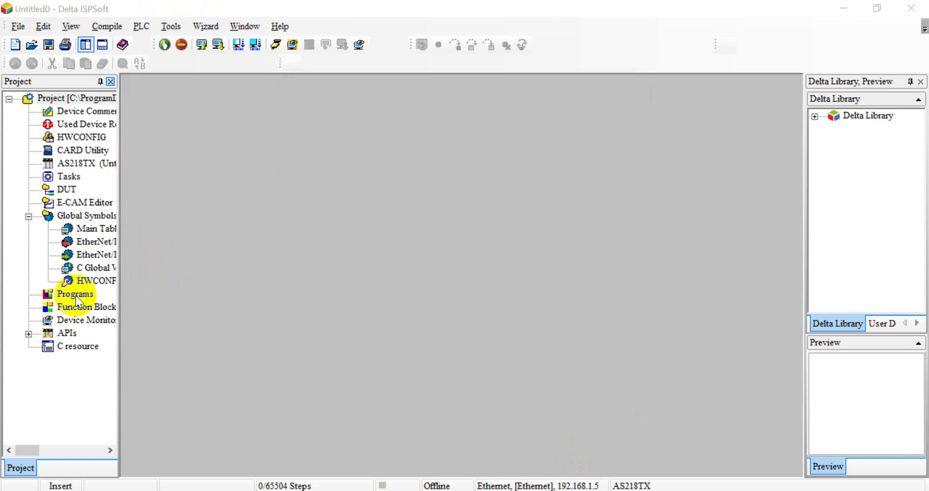
pyautogui.rightClick(78, 289)
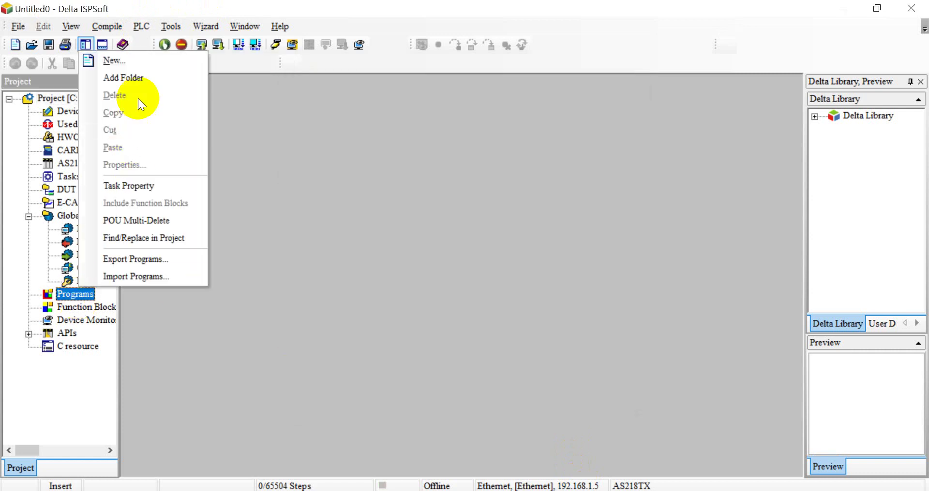
pyautogui.click(140, 59)
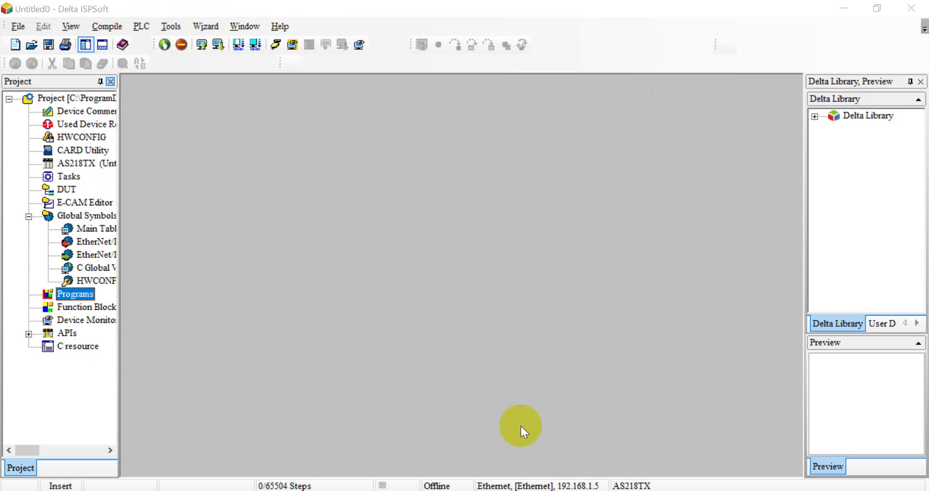
pyautogui.click(572, 390)
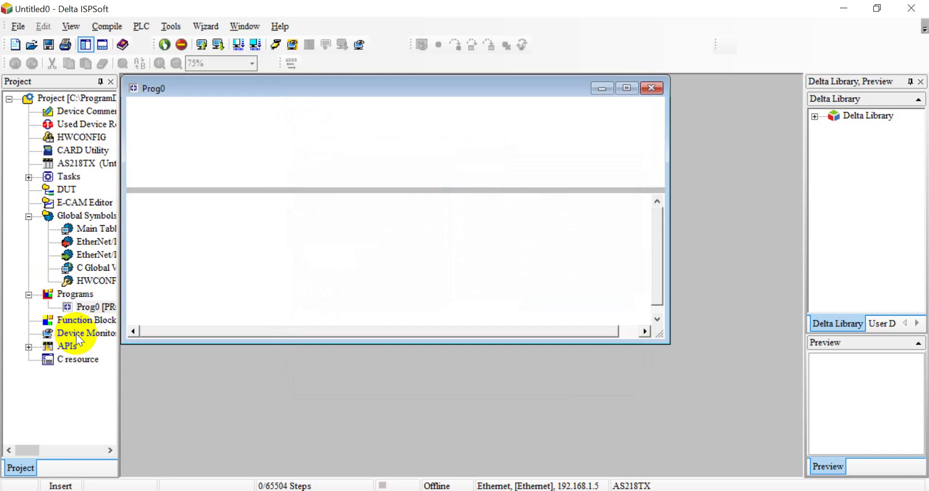
# - Add an empty Monitor Table under Device Monitor Table and select HWCONFIG
pyautogui.rightClick(81, 335)
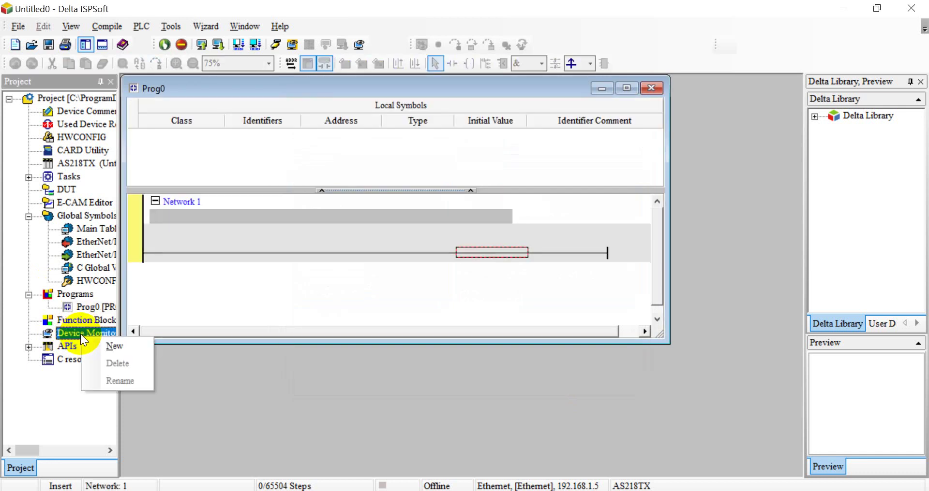
pyautogui.click(116, 347)
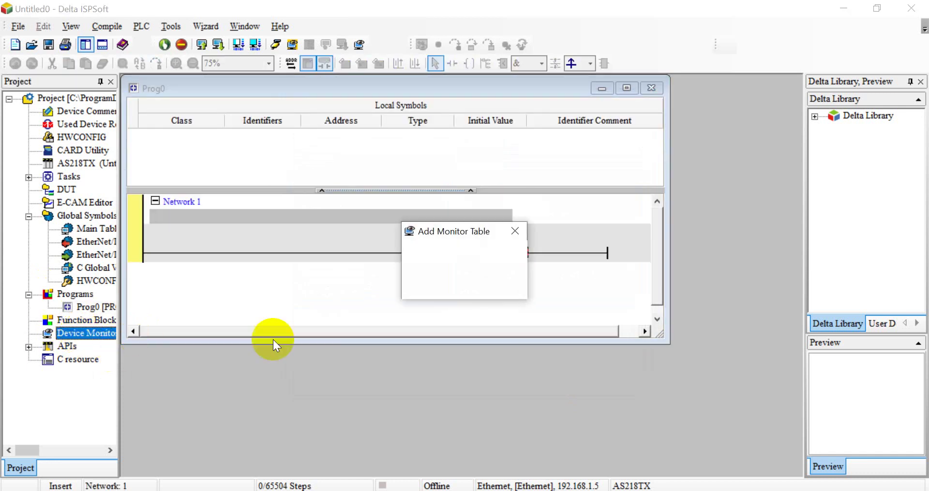
pyautogui.click(432, 286)
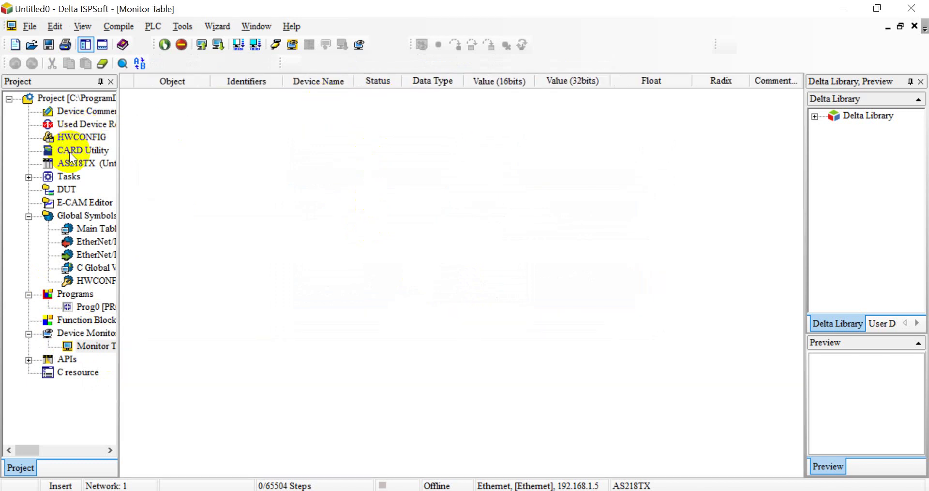
pyautogui.click(83, 138)
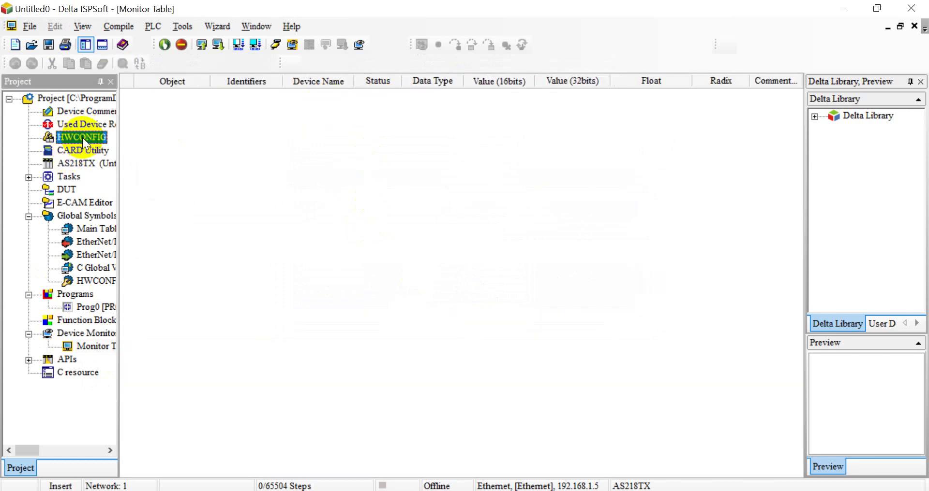
# - Open HWCONFIG and review the AS218TX-A CPU's COM1, COM2 and Ethernet settings (IP 192.168.1.5)
pyautogui.doubleClick(82, 137)
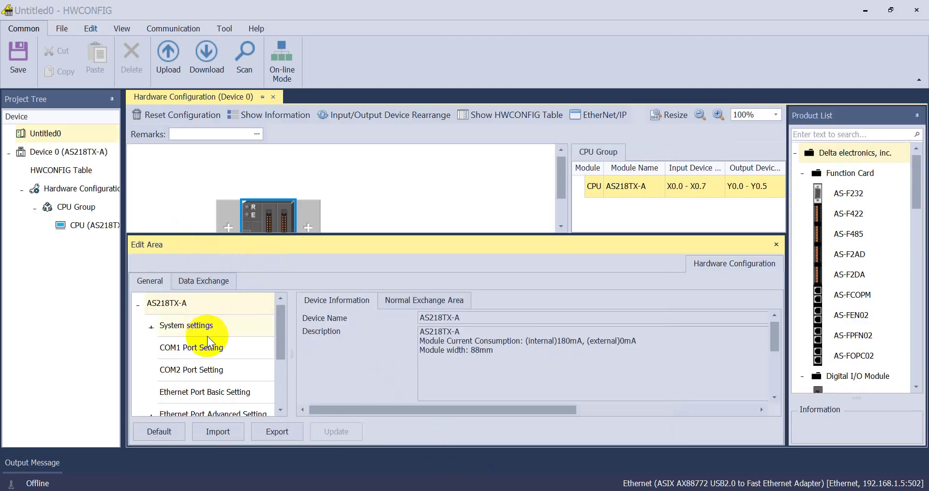
pyautogui.click(255, 207)
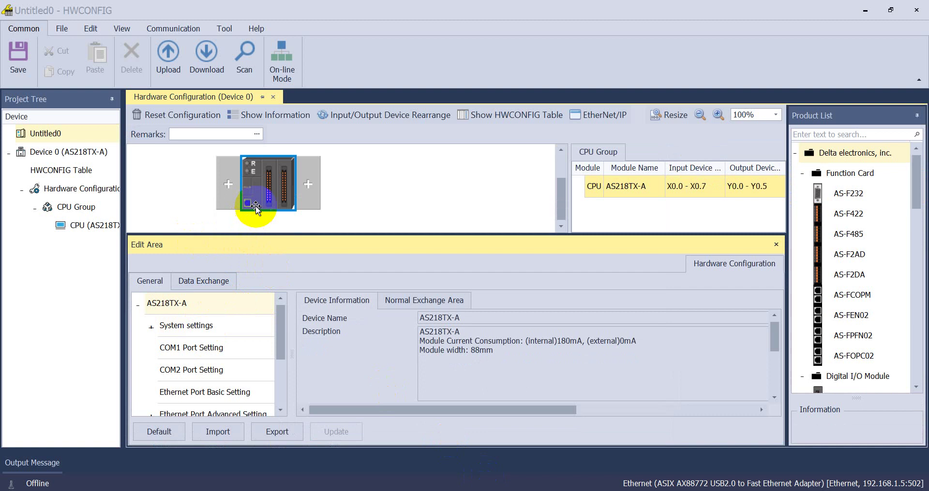
pyautogui.click(192, 347)
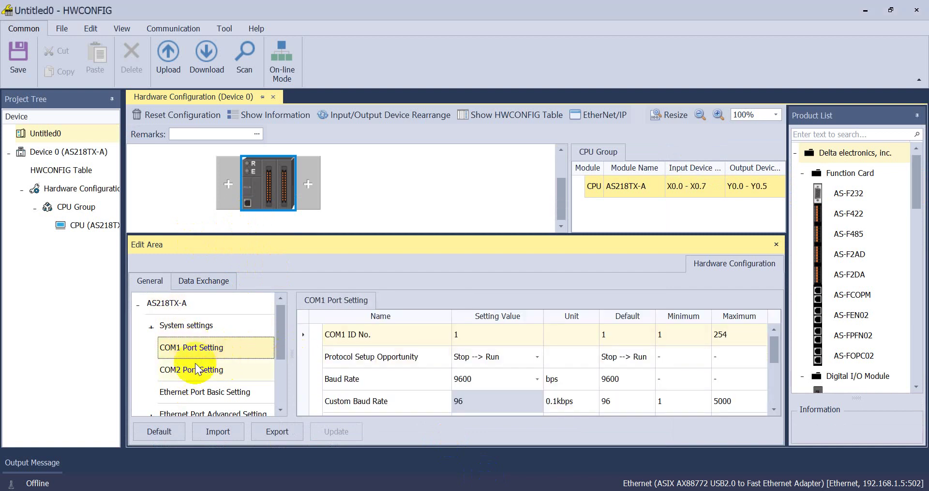
pyautogui.click(196, 370)
pyautogui.click(196, 394)
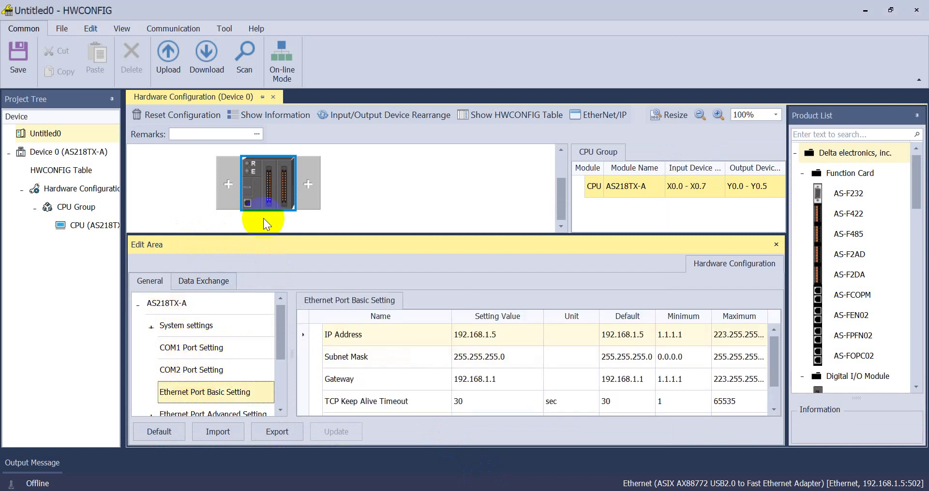
pyautogui.rightClick(260, 199)
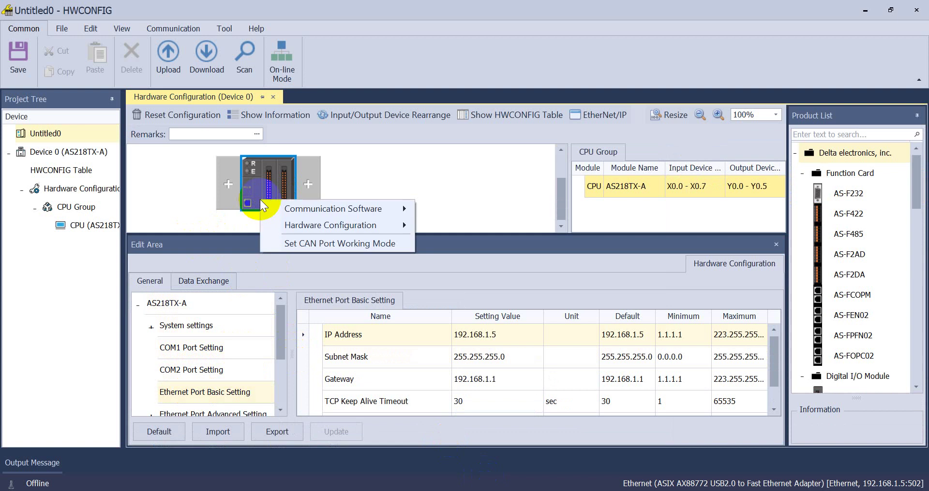
# - Scan EtherNet/IP, add the IFD9506 at 192.168.1.6 as Dev_0, and link it to Network_0
pyautogui.moveTo(407, 213)
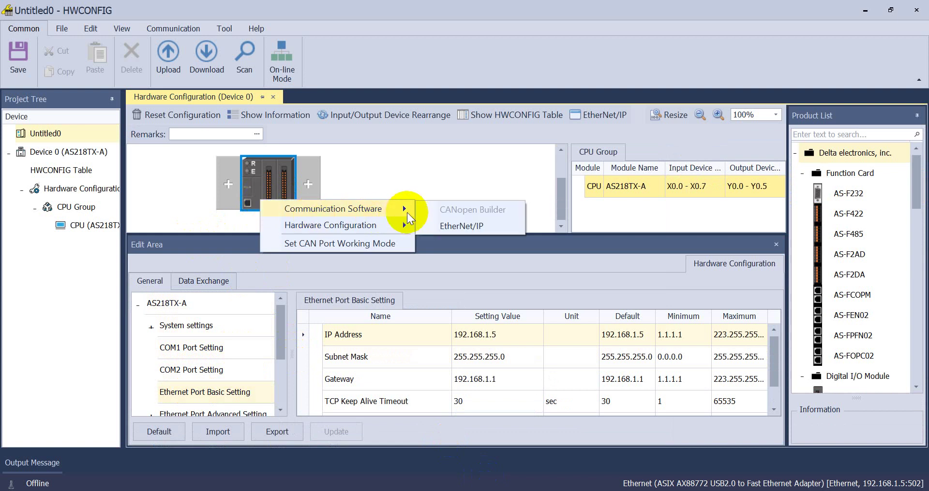
pyautogui.click(483, 225)
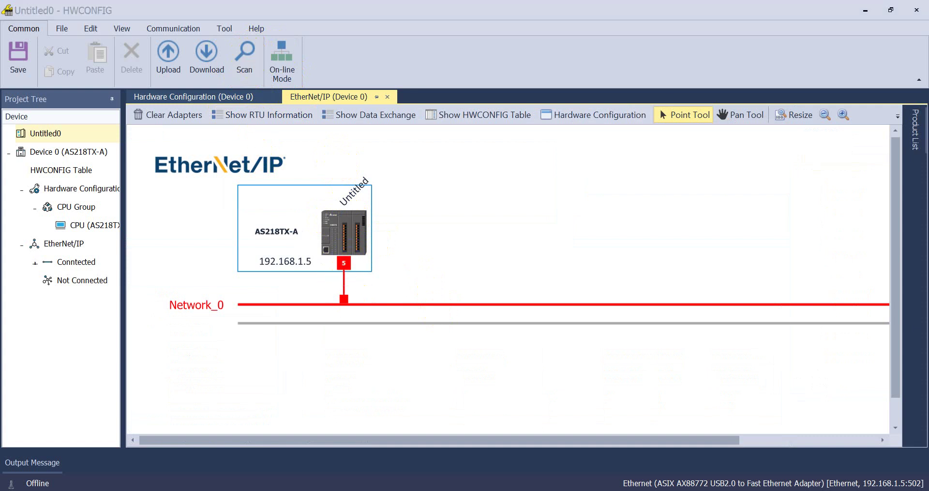
pyautogui.click(245, 56)
pyautogui.click(658, 448)
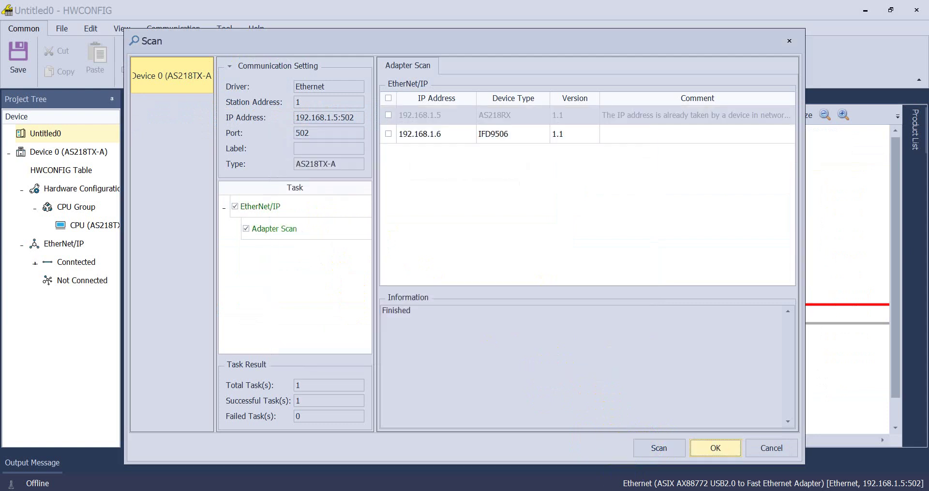
pyautogui.click(388, 134)
pyautogui.click(715, 448)
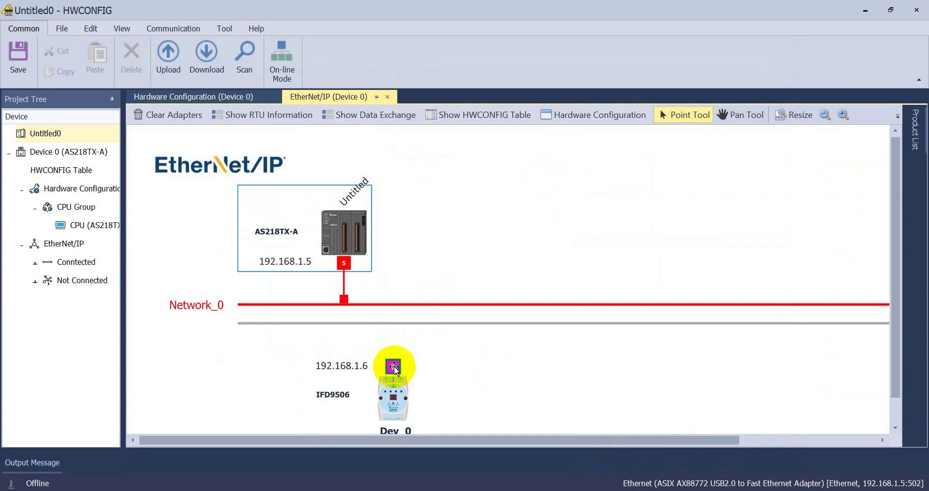
pyautogui.moveTo(393, 367); pyautogui.dragTo(392, 306)
# - In Dev_0's EtherNet/IP data exchange, set the Output scanner start address to D1000
pyautogui.rightClick(343, 264)
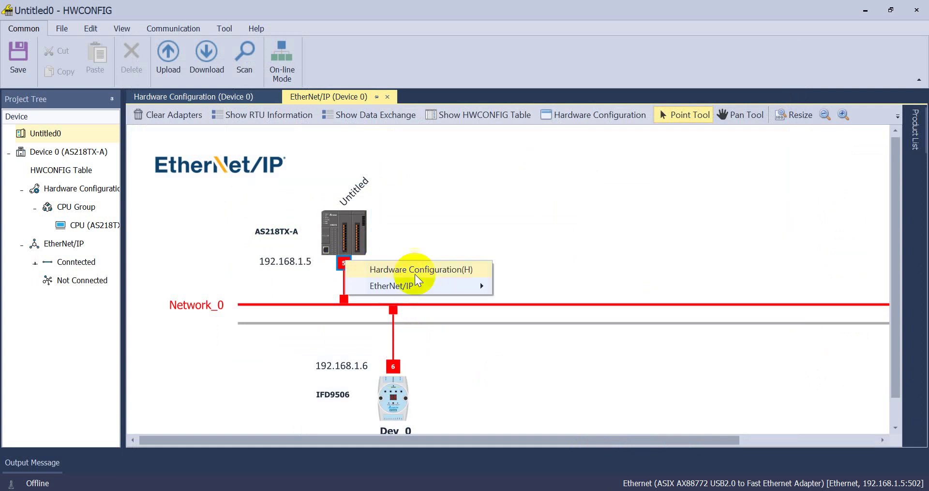
pyautogui.moveTo(448, 286)
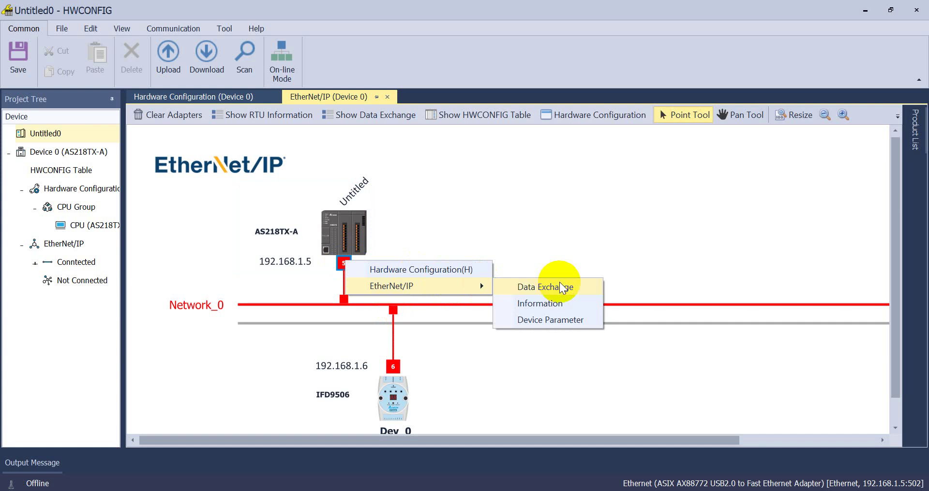
pyautogui.click(559, 287)
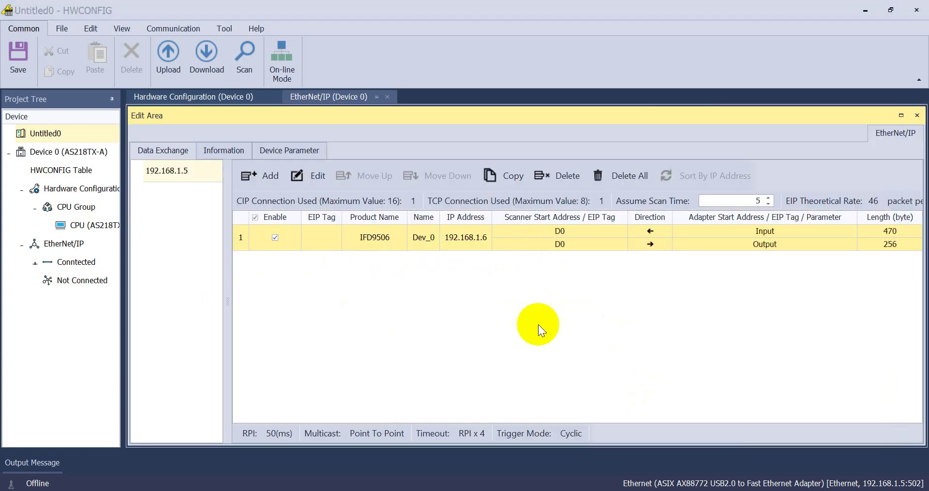
pyautogui.click(571, 241)
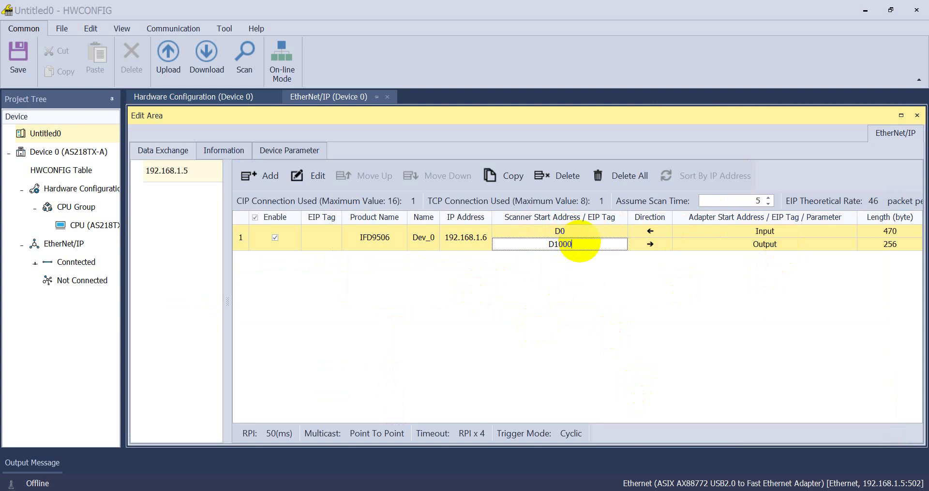
pyautogui.press('Return')
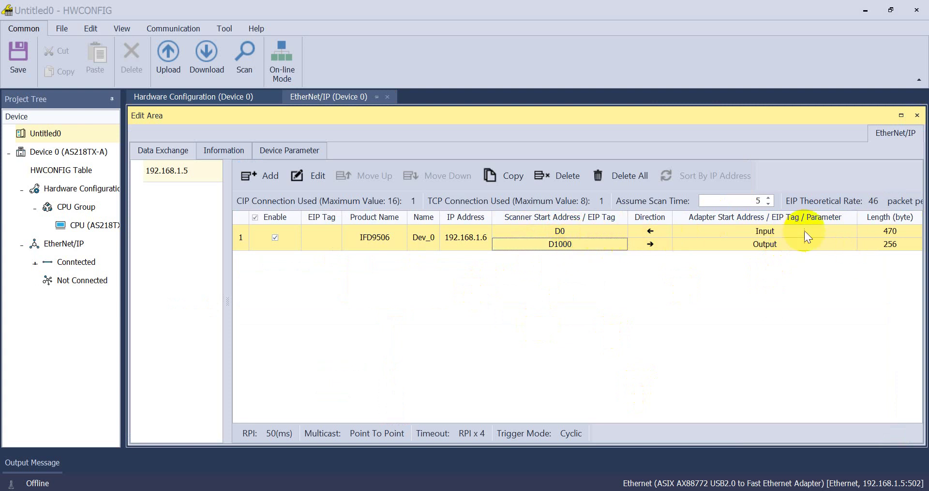
pyautogui.click(614, 246)
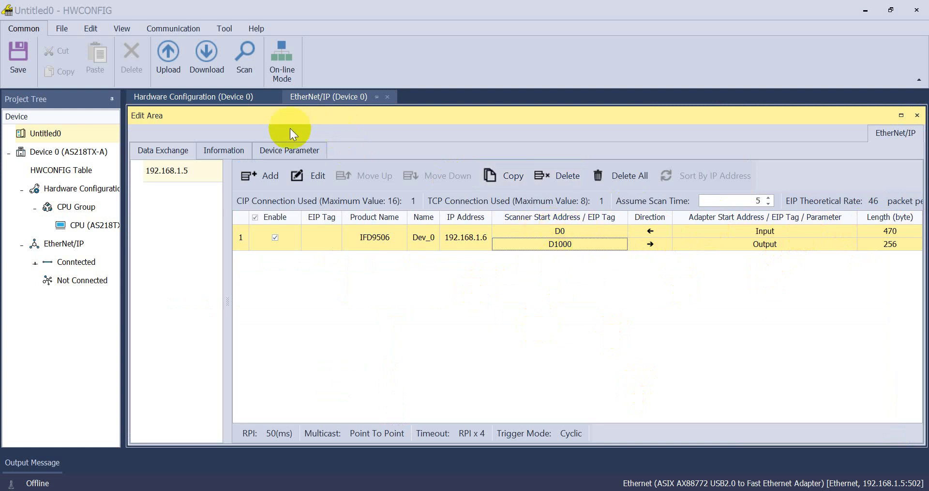
# - Download the data exchange settings to the PLC and close the summary
pyautogui.click(197, 53)
pyautogui.click(709, 448)
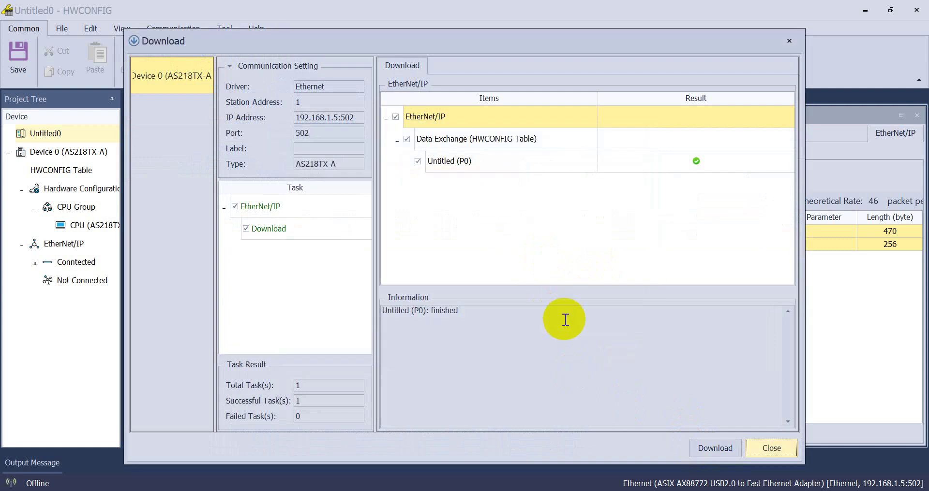
pyautogui.click(770, 448)
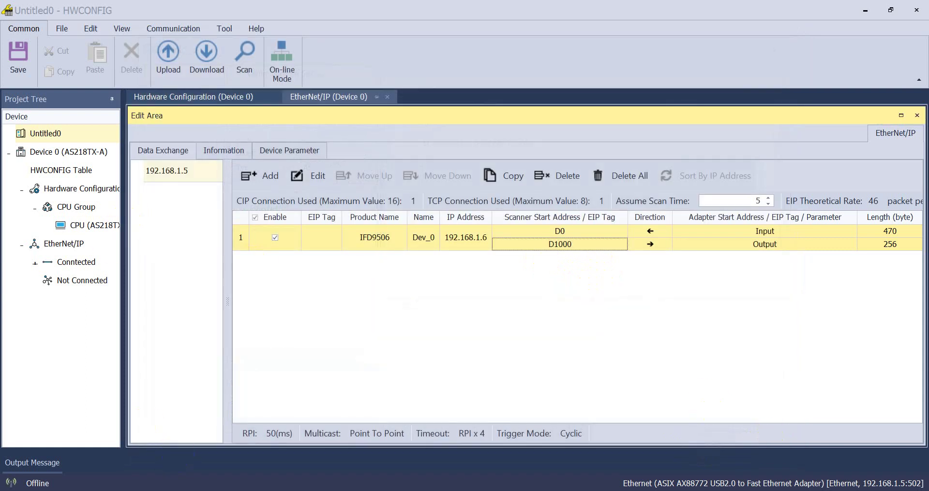
# - In the SA2 project, add a new ladder program Prog0
pyautogui.moveTo(339, 490)
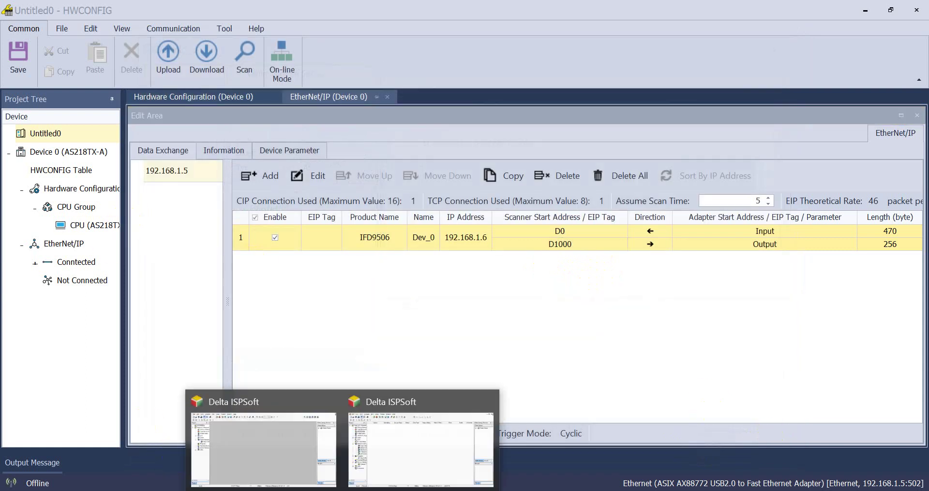
pyautogui.click(219, 434)
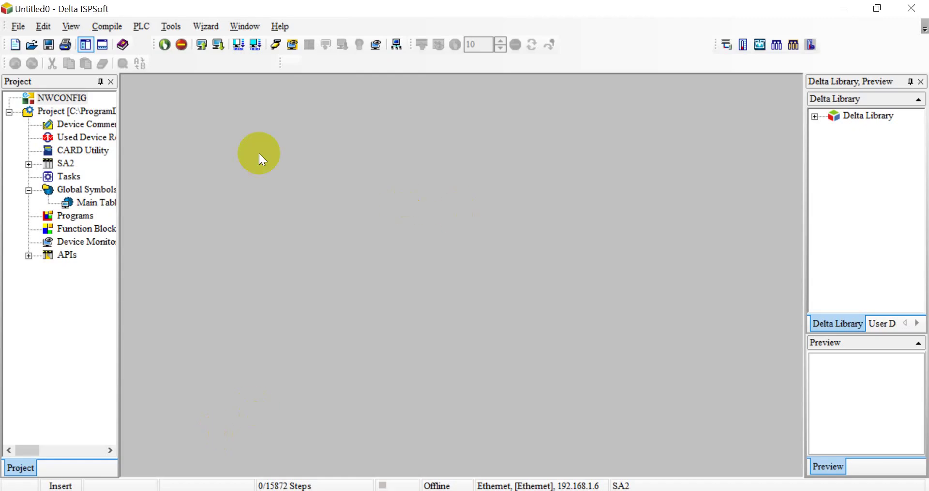
pyautogui.click(75, 216)
pyautogui.rightClick(94, 216)
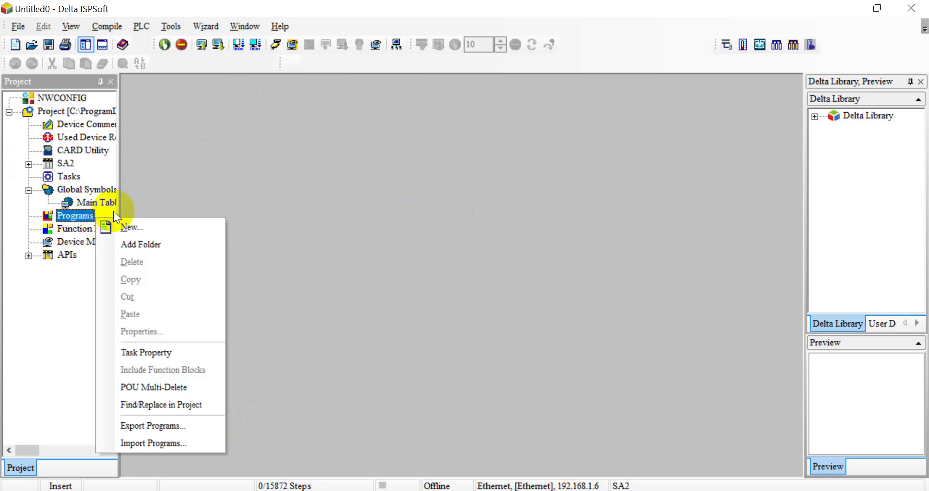
pyautogui.click(119, 225)
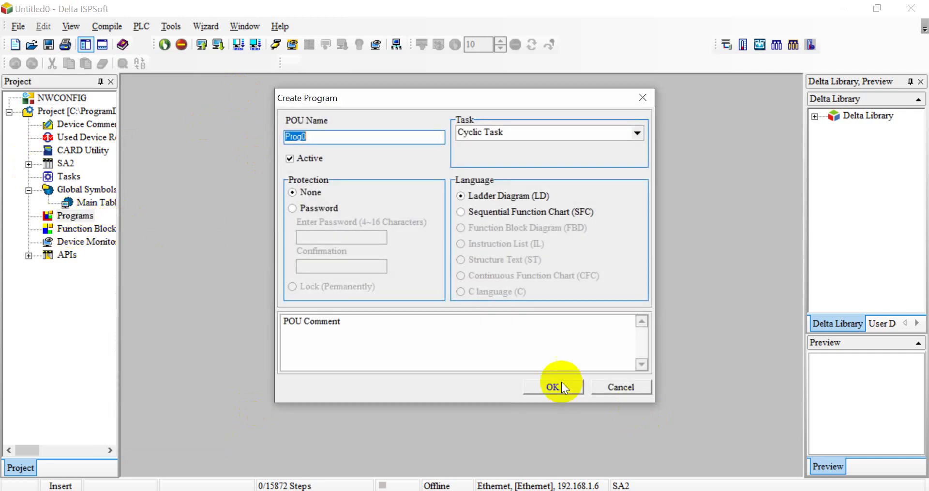
pyautogui.click(556, 382)
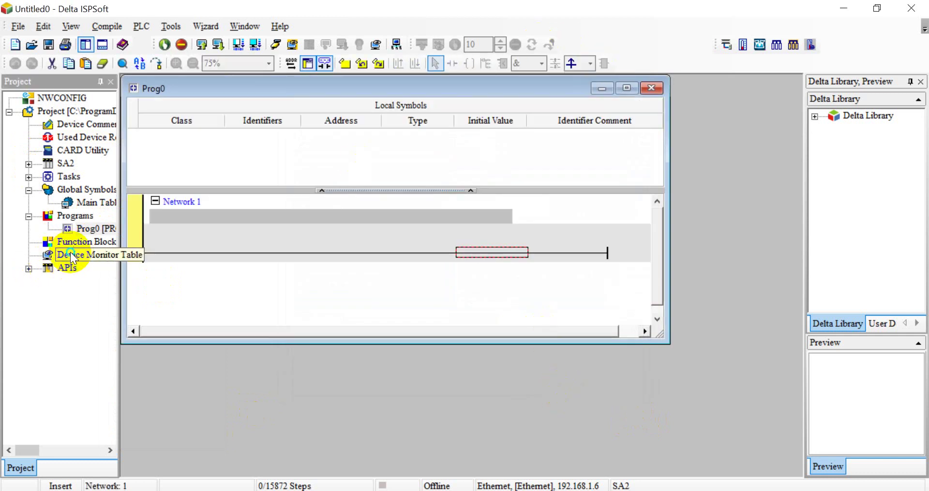
# - Add a monitor table with the default name Monitor Table and maximize it
pyautogui.rightClick(110, 253)
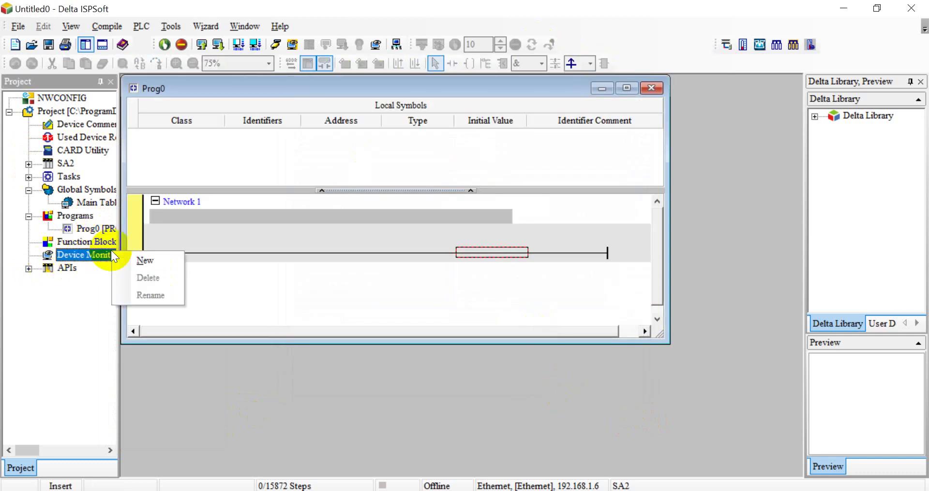
pyautogui.click(153, 253)
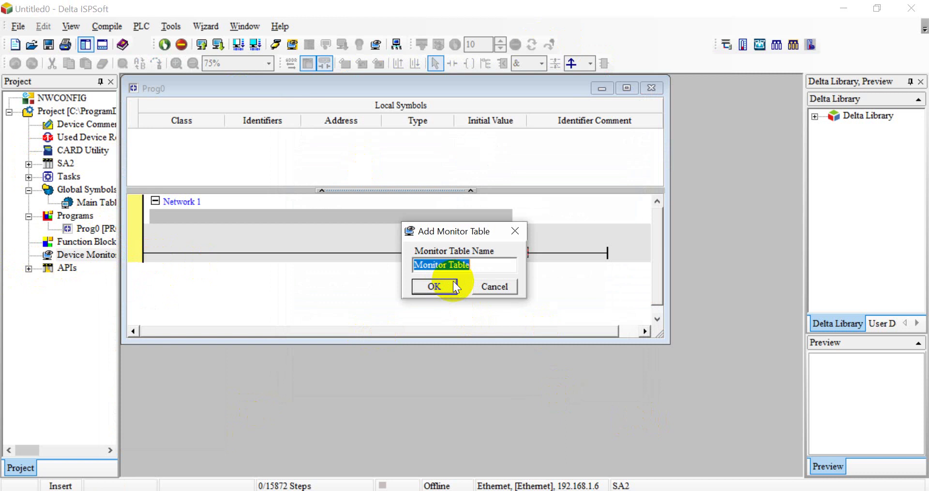
pyautogui.click(435, 285)
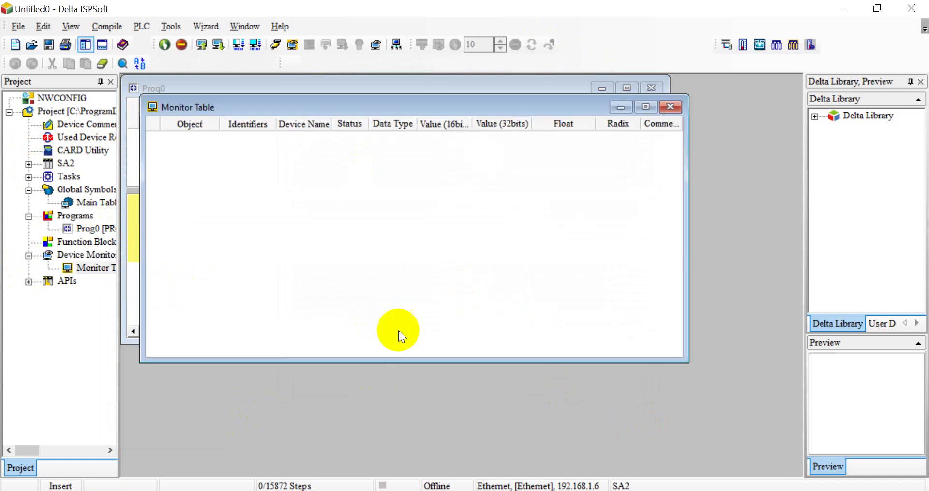
pyautogui.click(645, 107)
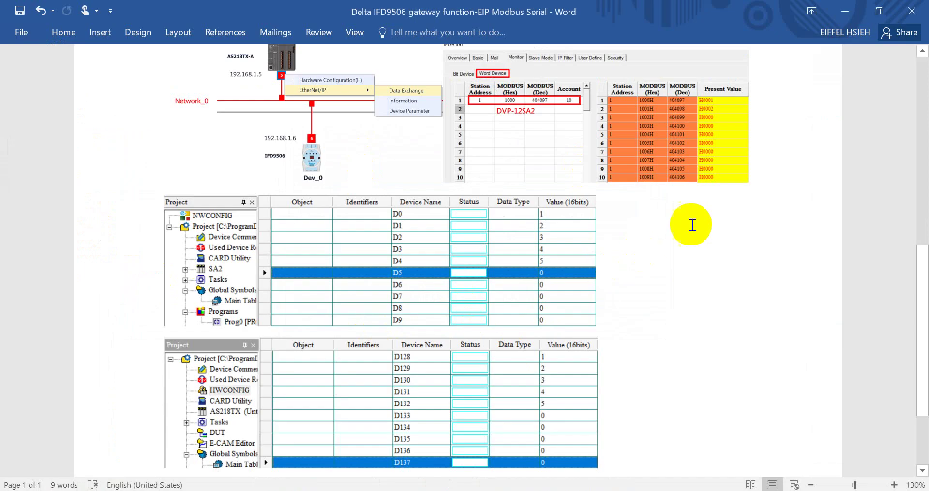
pyautogui.scroll(4, 693, 223)
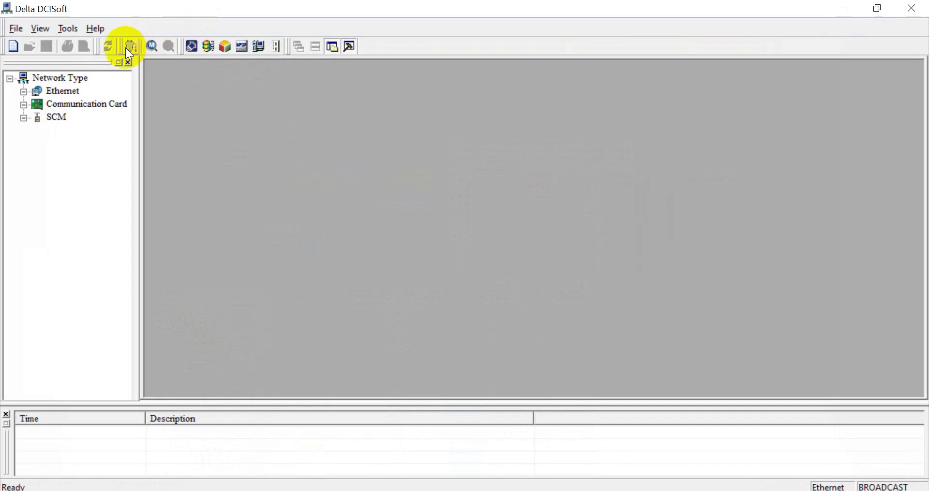
# - Set DCISoft communication to Ethernet, search for modules, and open the found IFD9506
pyautogui.click(126, 47)
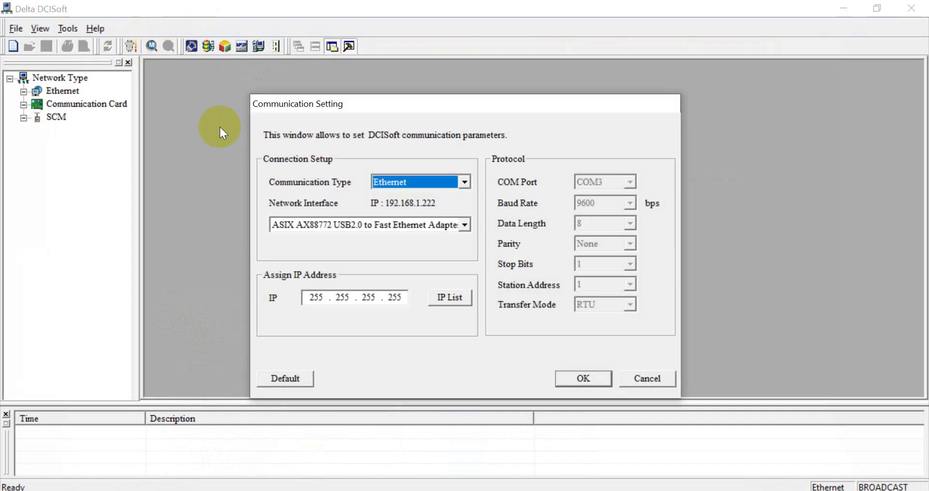
pyautogui.click(583, 379)
pyautogui.click(151, 47)
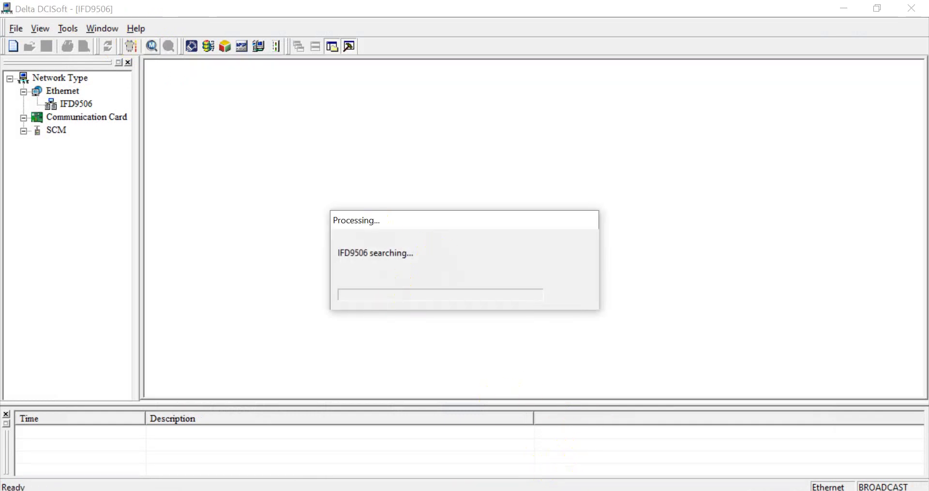
pyautogui.click(206, 113)
pyautogui.doubleClick(206, 114)
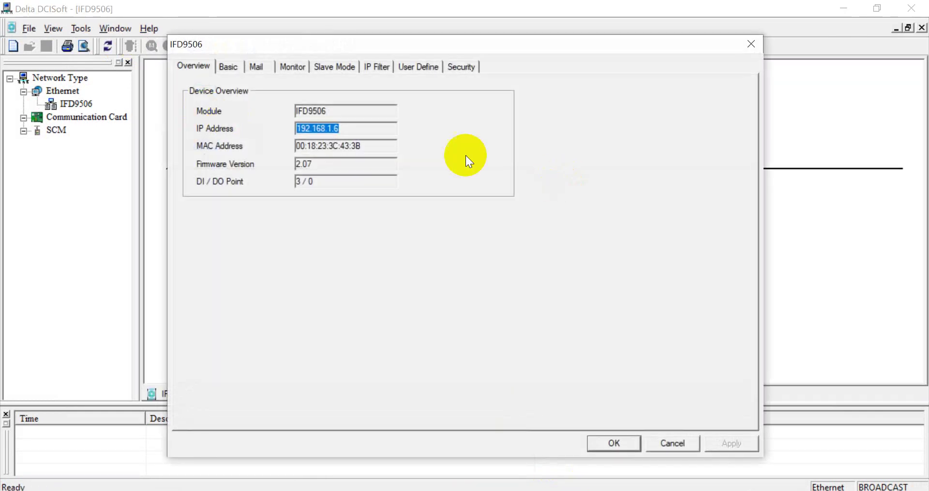
# - Monitor ten station 1 word registers from 1000H, reading H0001–H0005 then zeros
pyautogui.click(225, 66)
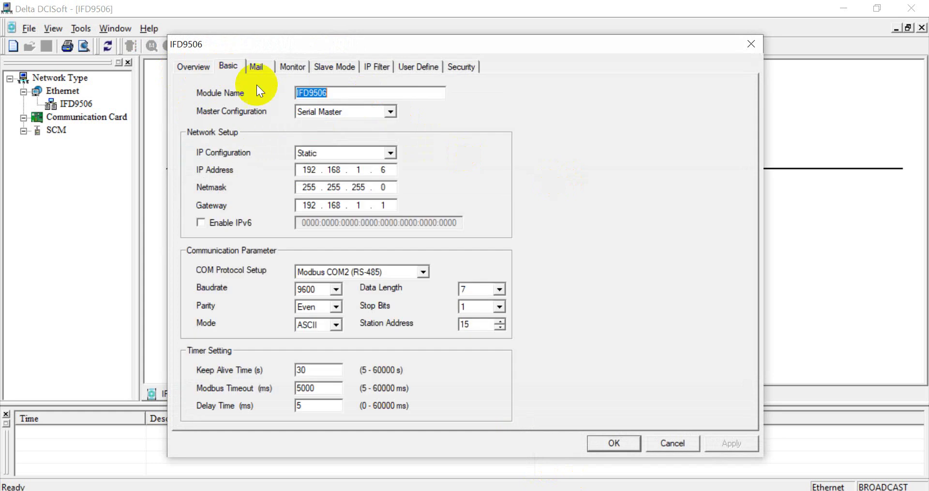
pyautogui.click(294, 68)
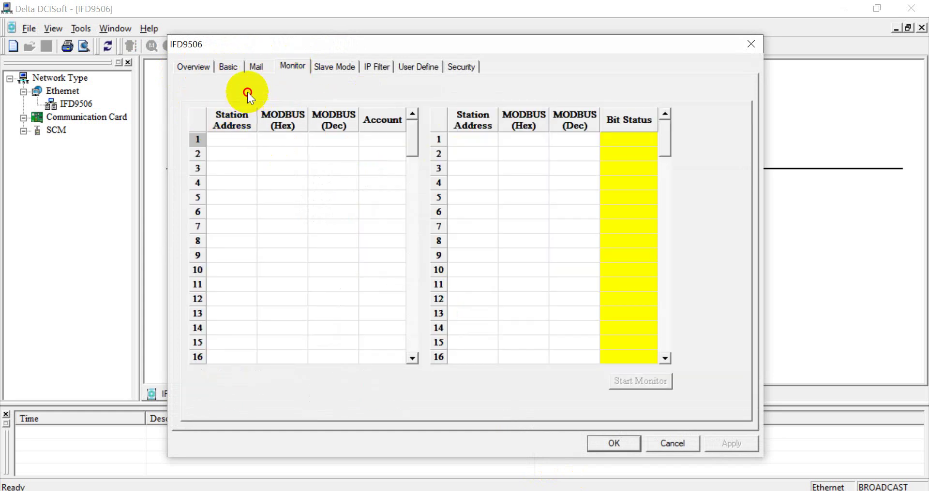
pyautogui.click(248, 92)
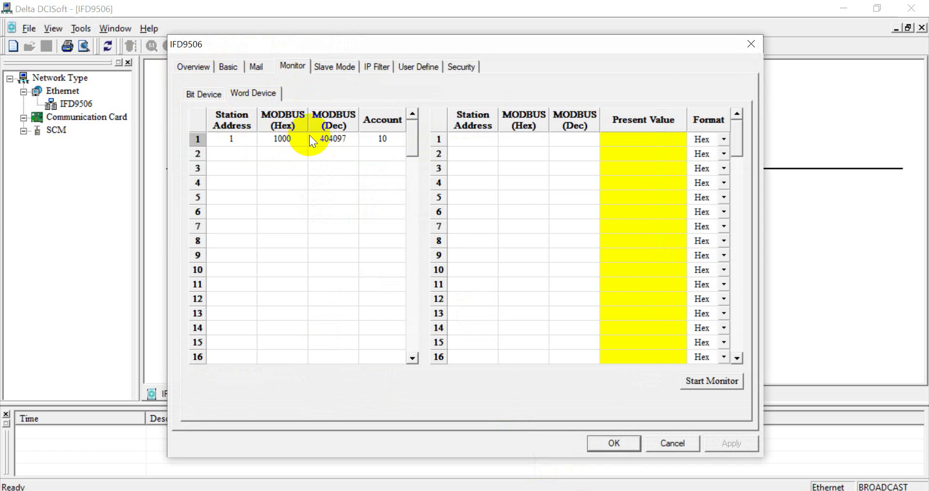
pyautogui.click(345, 141)
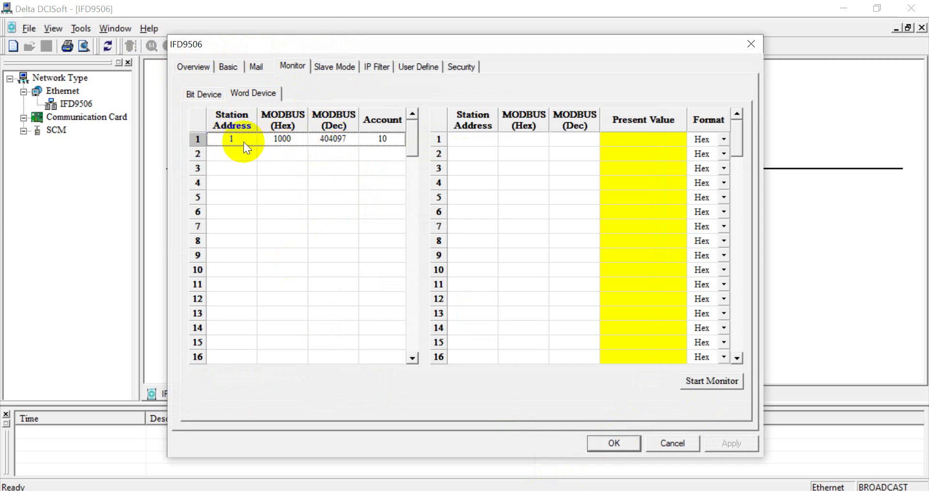
pyautogui.click(719, 381)
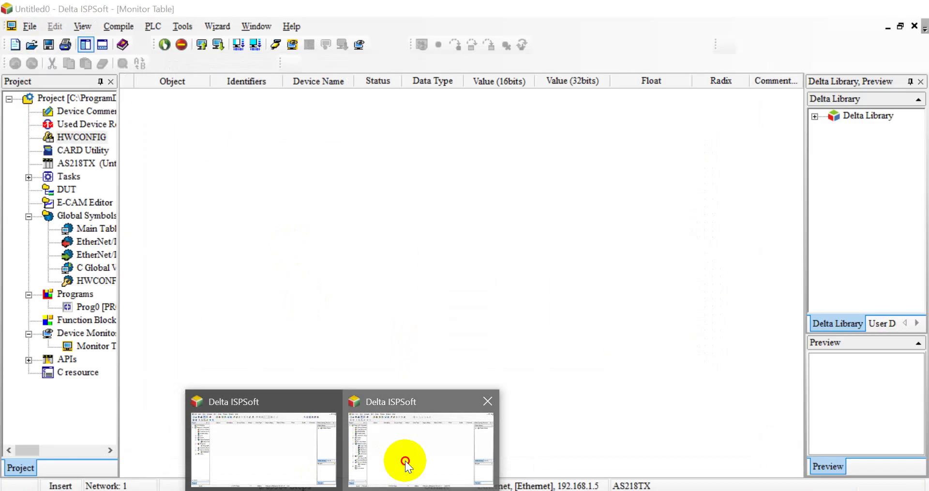
# - Bring up the AS218TX project, put it online and compile the program (4 steps used)
pyautogui.click(405, 460)
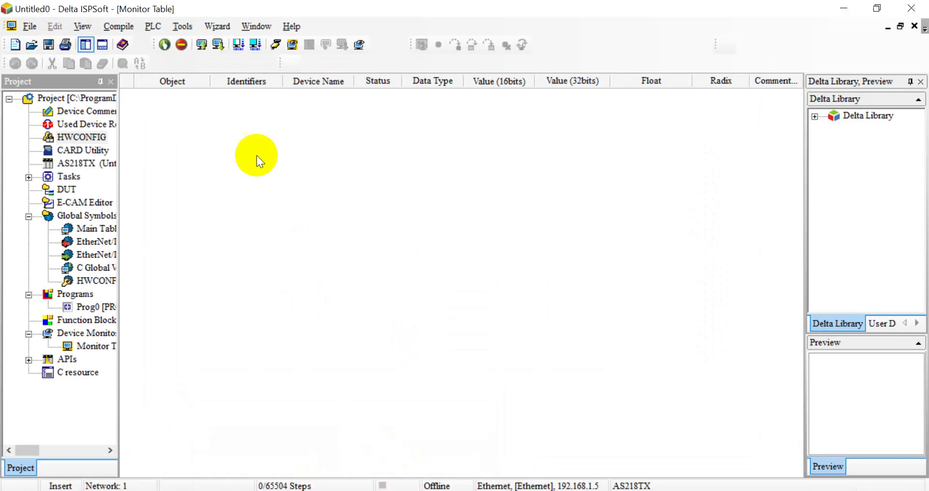
pyautogui.click(274, 45)
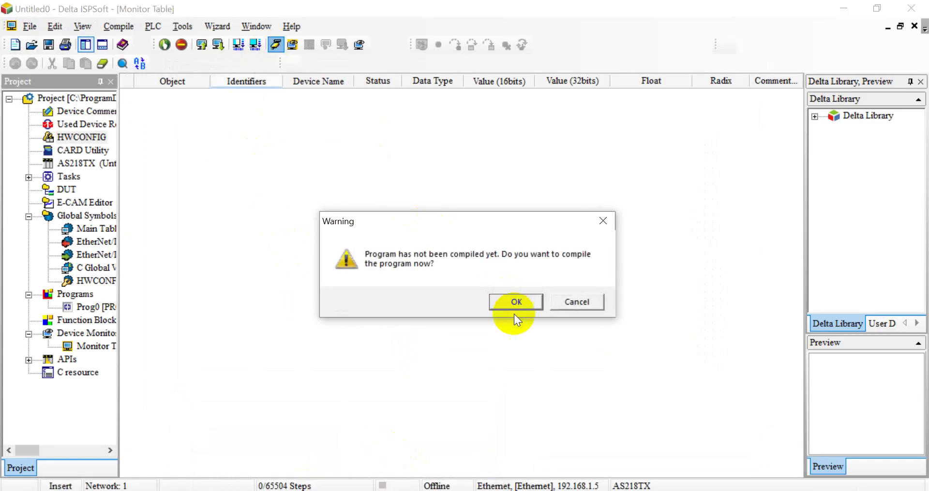
pyautogui.click(512, 302)
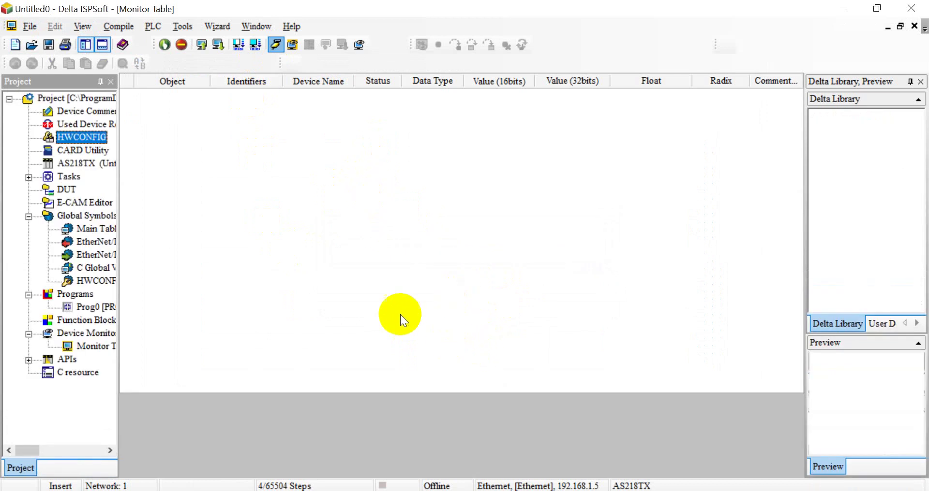
# - Add ten registers starting at D128 to the AS218TX monitor table, reading 1–5 then zeros
pyautogui.click(93, 345)
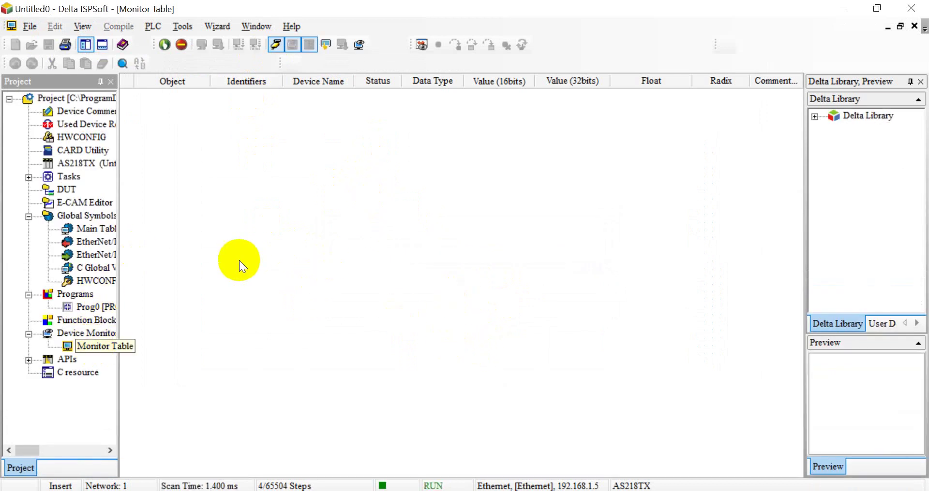
pyautogui.doubleClick(251, 223)
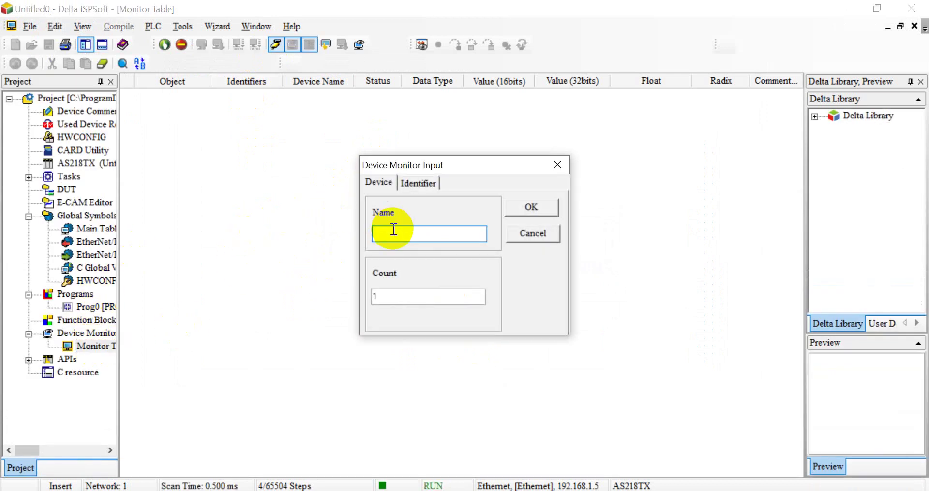
pyautogui.write('D')
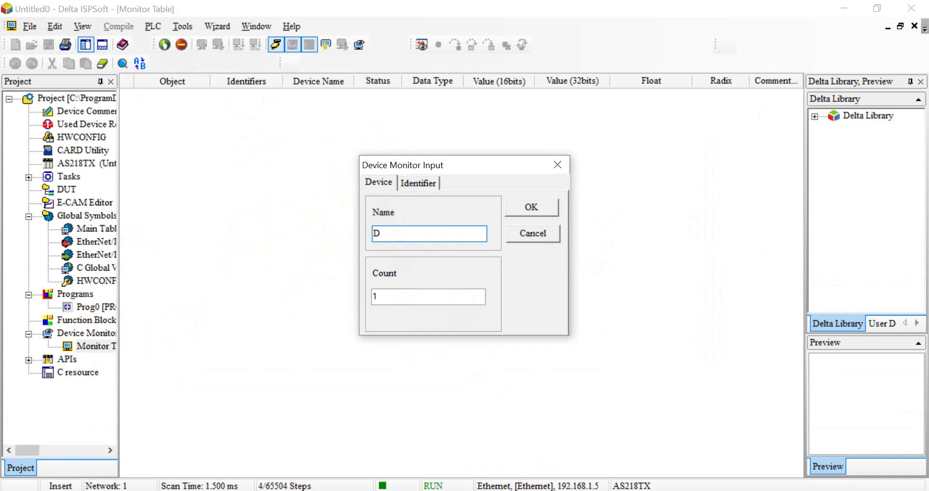
pyautogui.click(405, 228)
pyautogui.write('128')
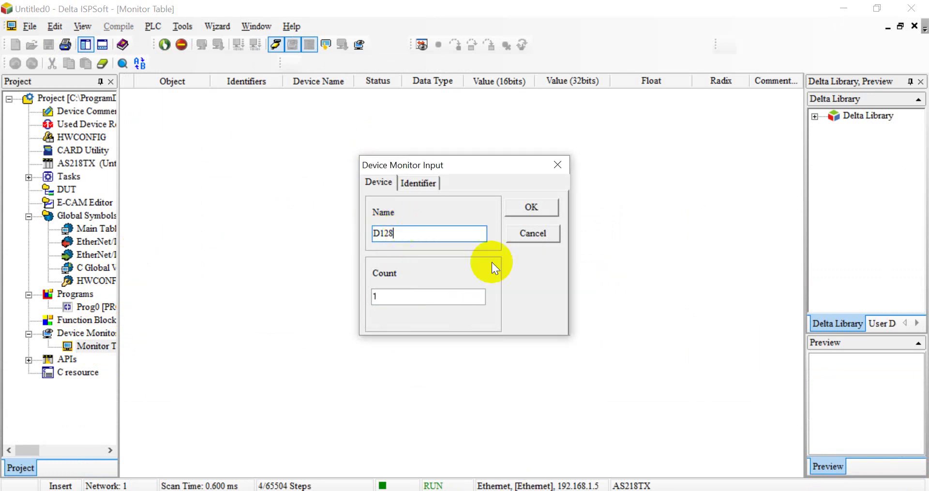
pyautogui.click(424, 295)
pyautogui.write('0')
pyautogui.press('Return')
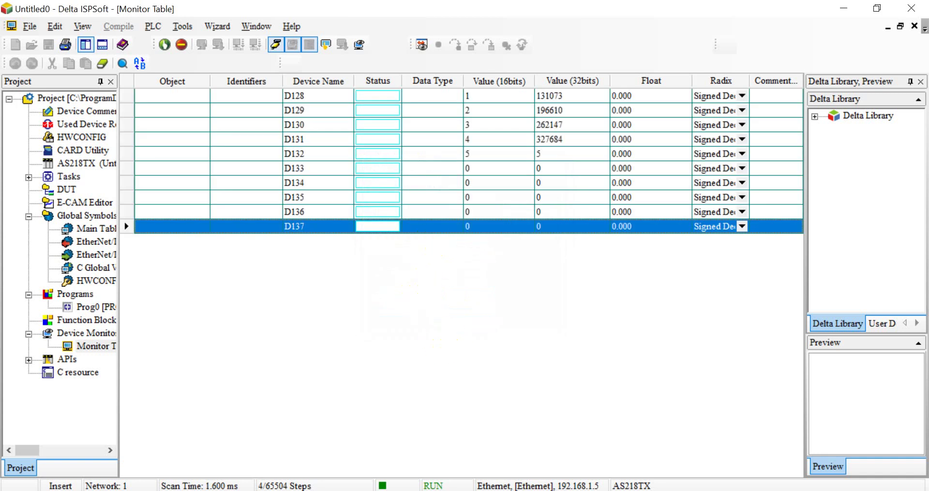
pyautogui.click(342, 489)
# - Put the SA2 project online, download it to the running PLC, and return the PLC to RUN
pyautogui.click(272, 460)
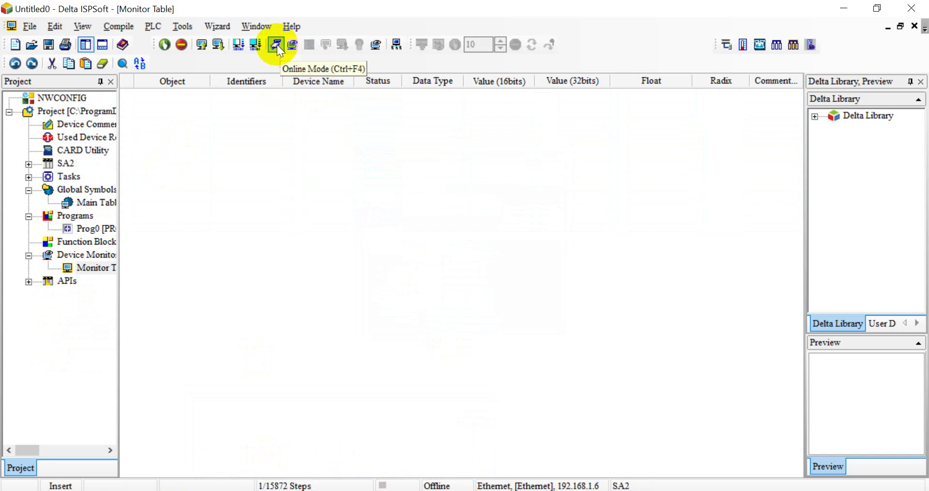
pyautogui.click(276, 44)
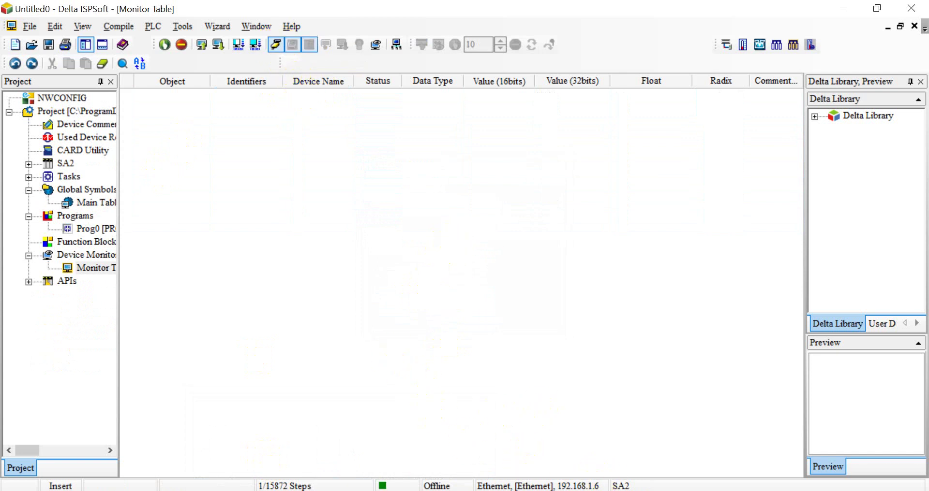
pyautogui.click(518, 303)
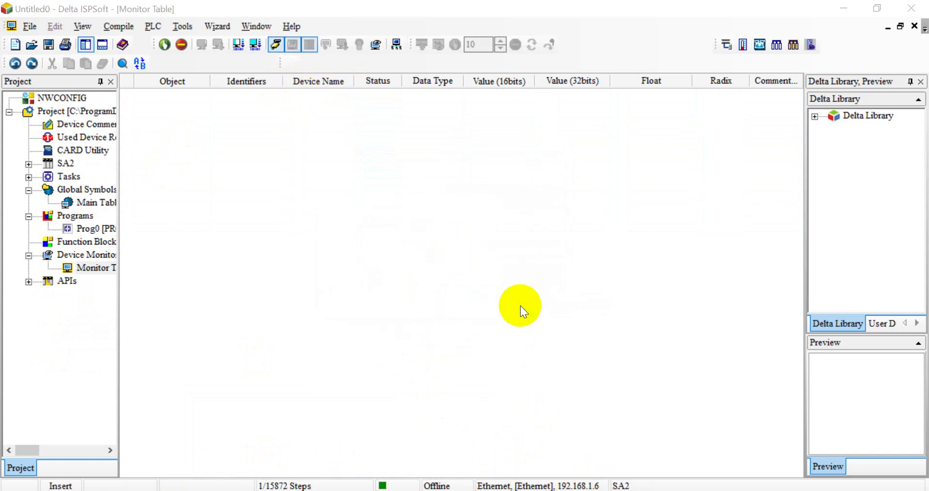
pyautogui.click(662, 412)
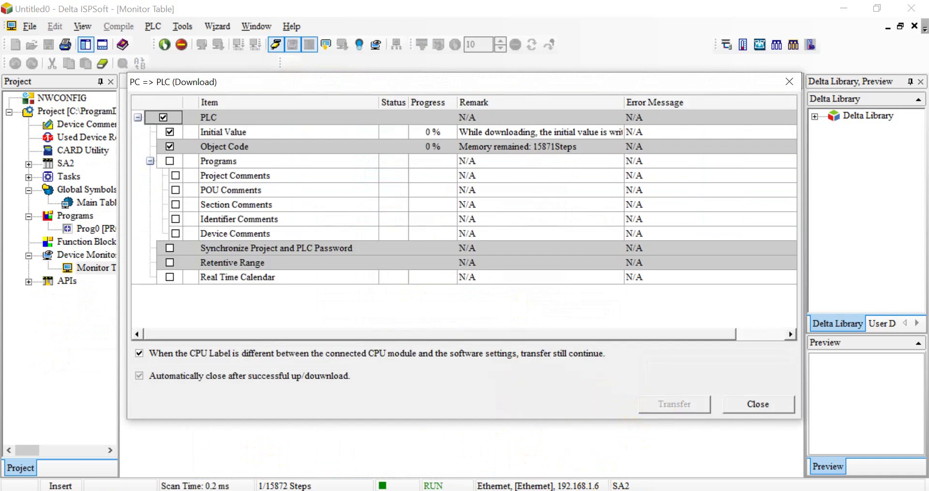
pyautogui.click(510, 302)
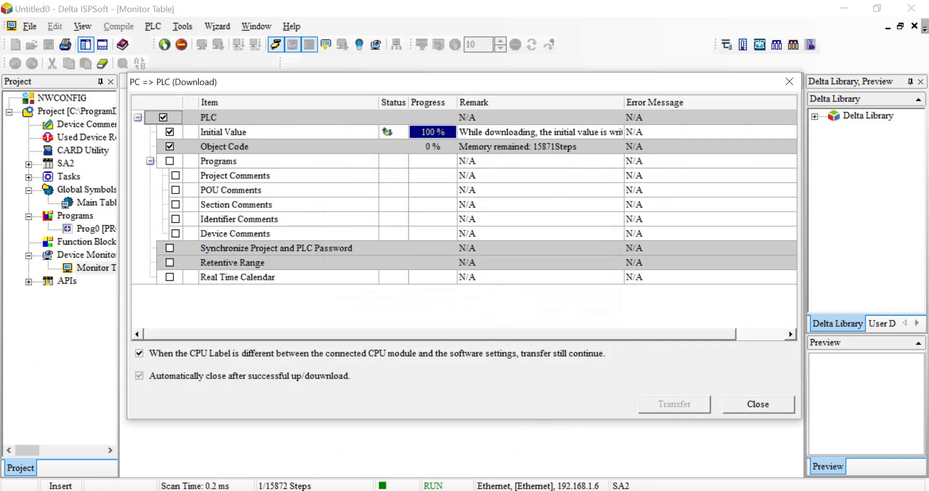
pyautogui.click(481, 303)
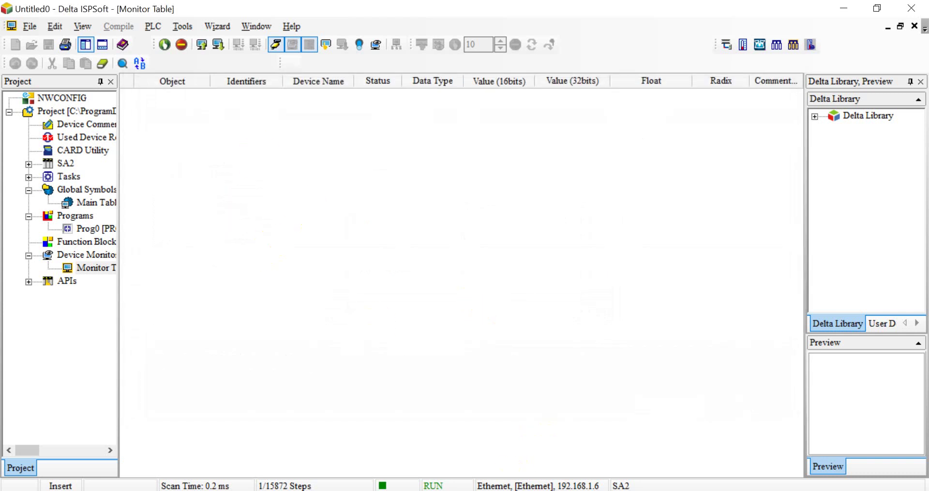
# - Add D0 with count 10 to the SA2 monitor table, then check the AS218TX table
pyautogui.doubleClick(331, 170)
pyautogui.write('D01')
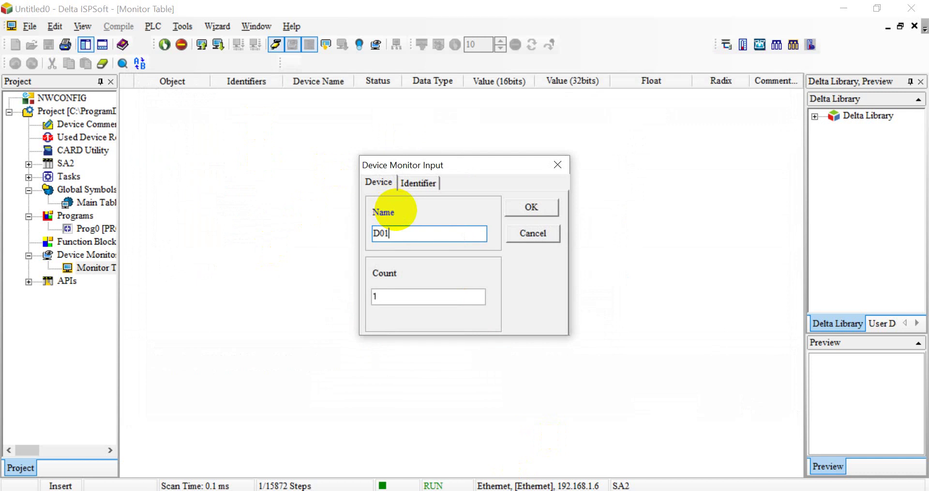
pyautogui.press('Tab')
pyautogui.write('10')
pyautogui.press('Return')
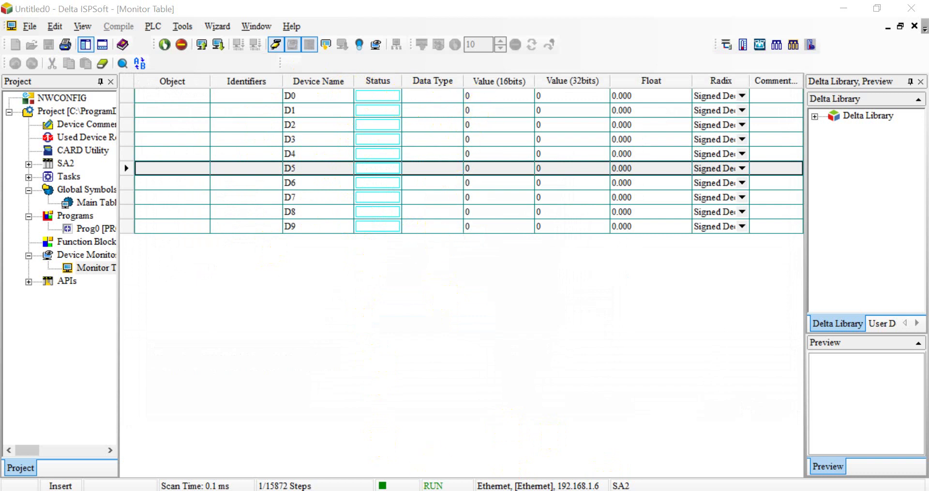
pyautogui.click(400, 441)
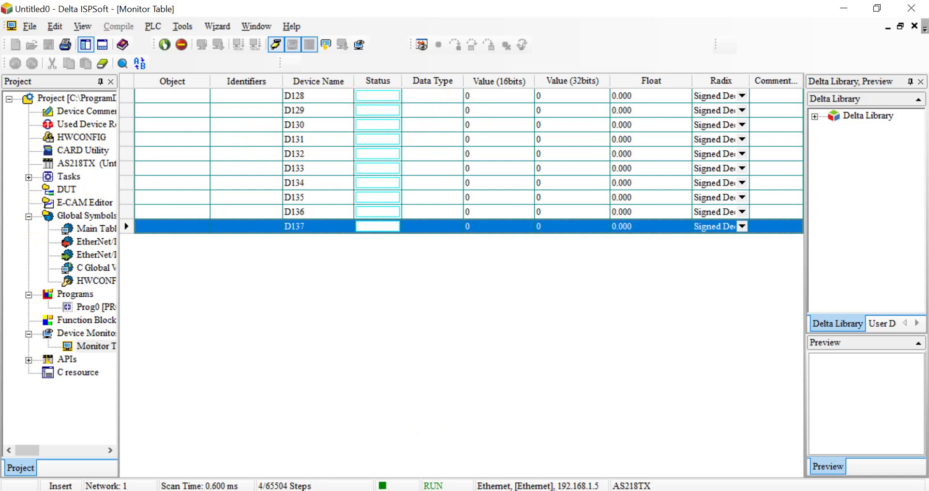
# - Open Change Present Value on SA2 register D0 and write D0=1 and D1=2
pyautogui.click(274, 440)
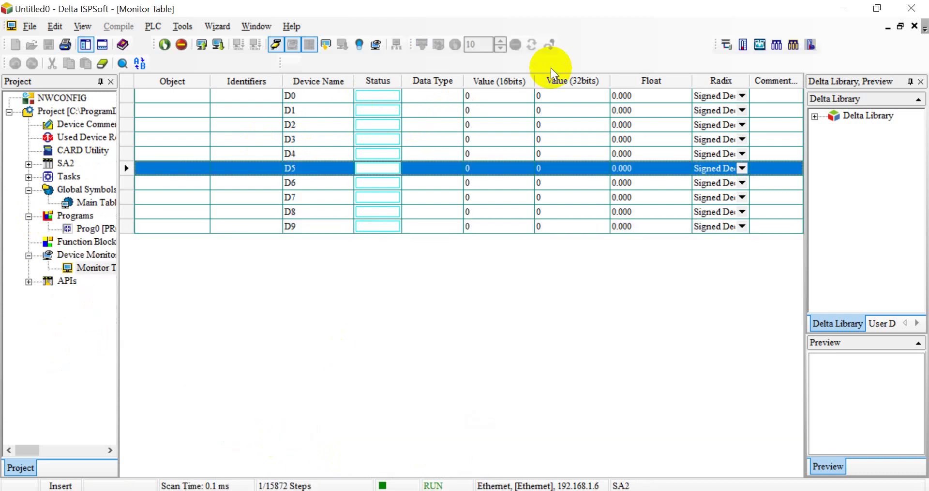
pyautogui.click(485, 99)
pyautogui.rightClick(485, 98)
pyautogui.click(541, 159)
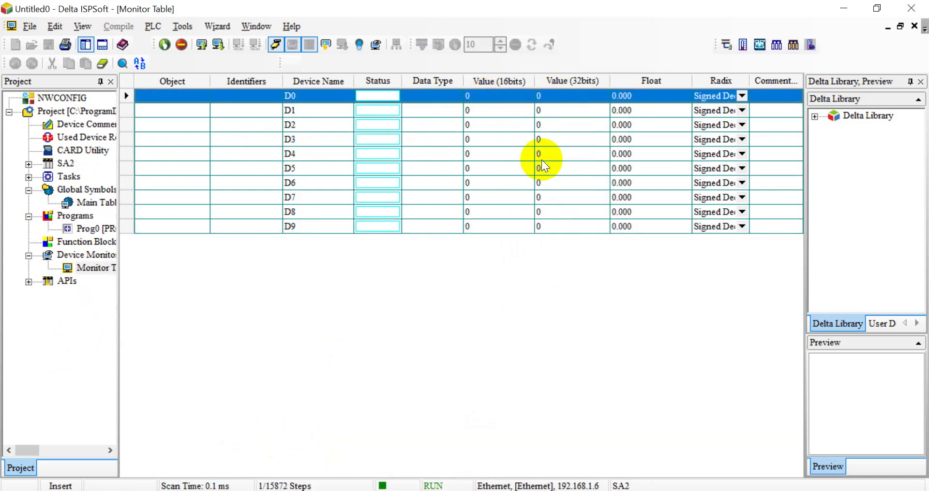
pyautogui.write('1')
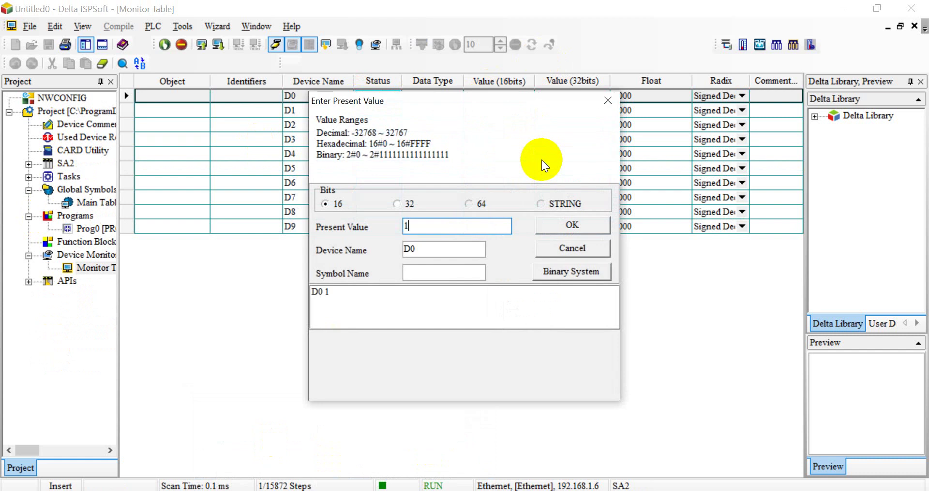
pyautogui.click(460, 252)
pyautogui.write('D')
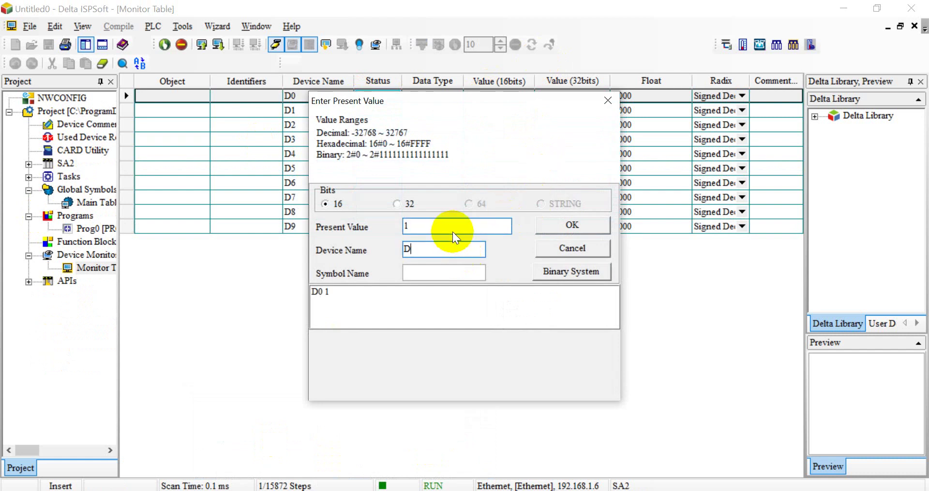
pyautogui.write('1')
pyautogui.click(415, 223)
pyautogui.write('2')
# - Write the value 3 into register D2
pyautogui.press('BackSpace')
pyautogui.write('3')
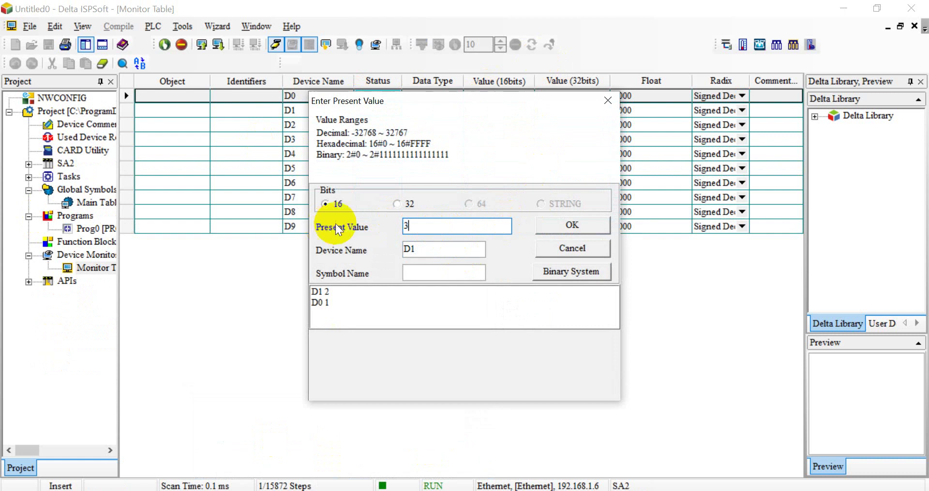
pyautogui.click(424, 251)
pyautogui.click(424, 251)
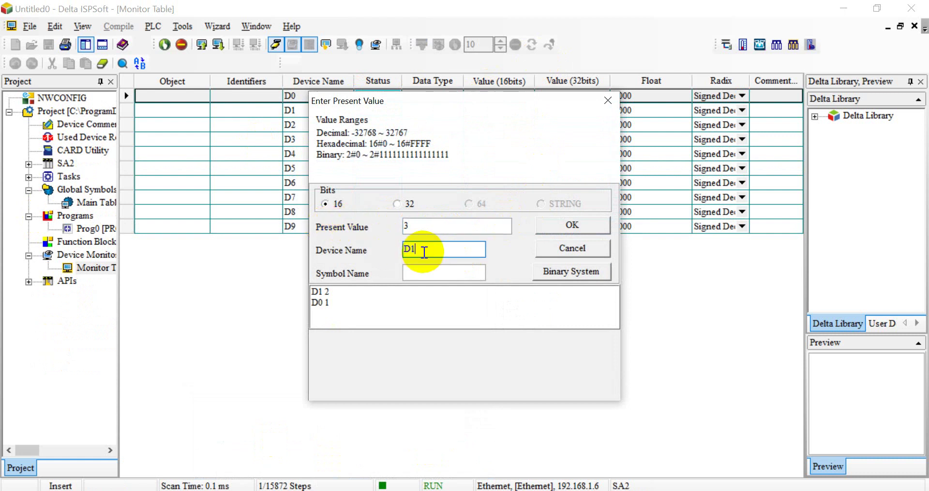
pyautogui.click(580, 231)
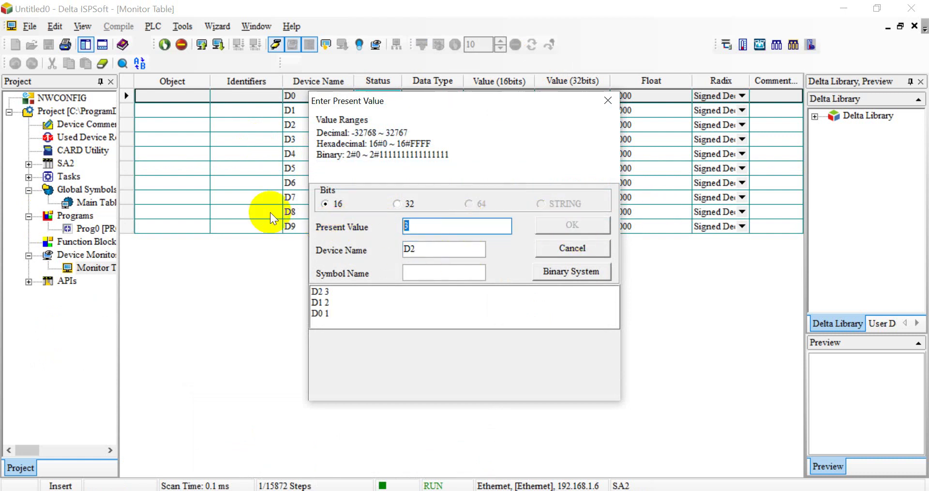
# - Write the value 10 into register D9
pyautogui.write('9')
pyautogui.click(429, 249)
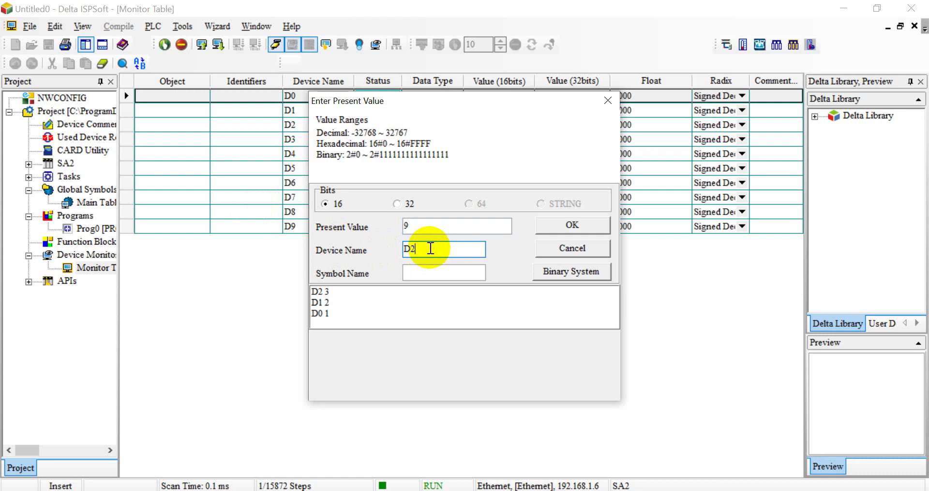
pyautogui.write('9')
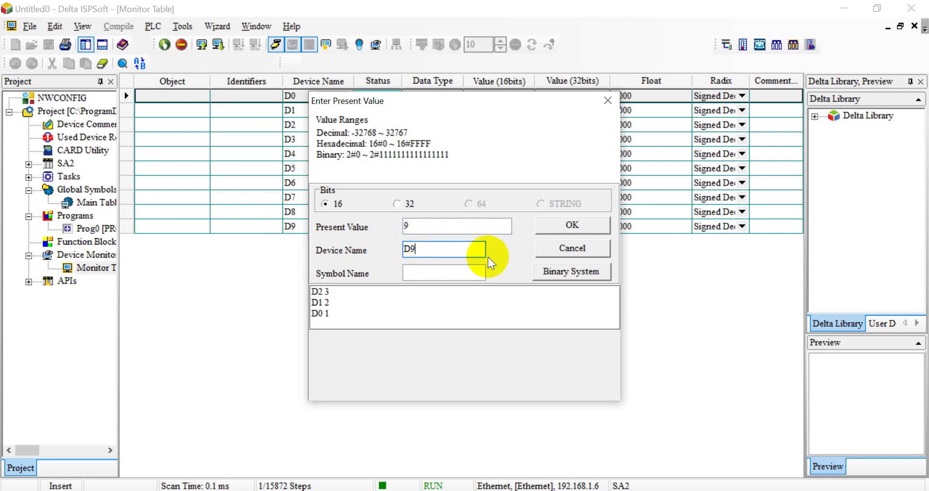
pyautogui.doubleClick(430, 230)
pyautogui.write('10')
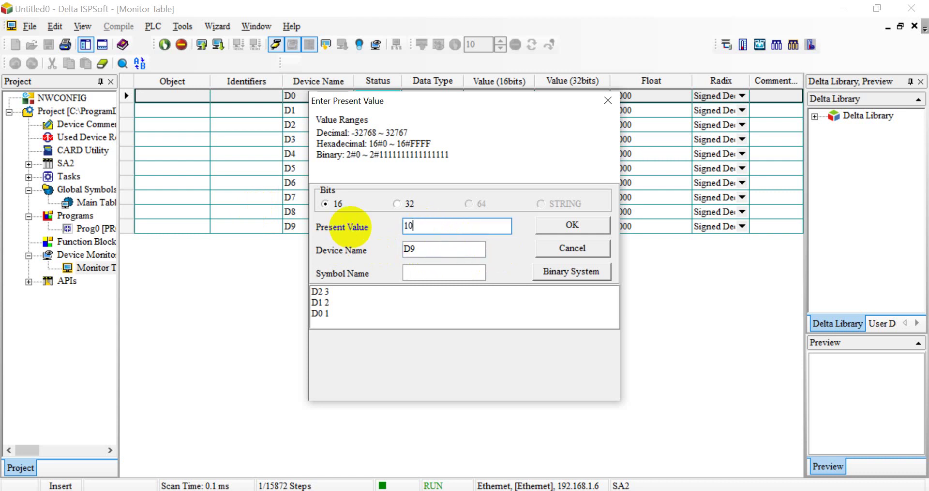
pyautogui.click(573, 226)
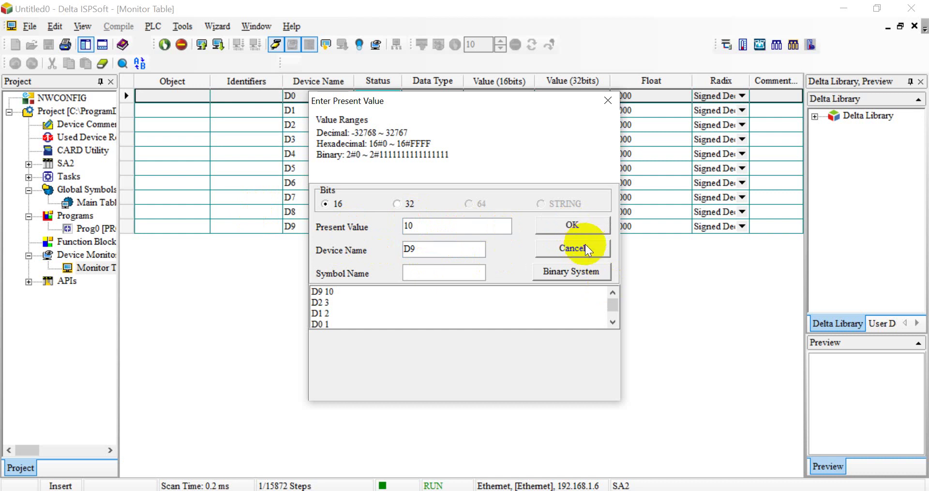
# - Check the AS218TX monitor table showing D128, D129, D130 and D137 as 1, 2, 3 and 10
pyautogui.click(342, 489)
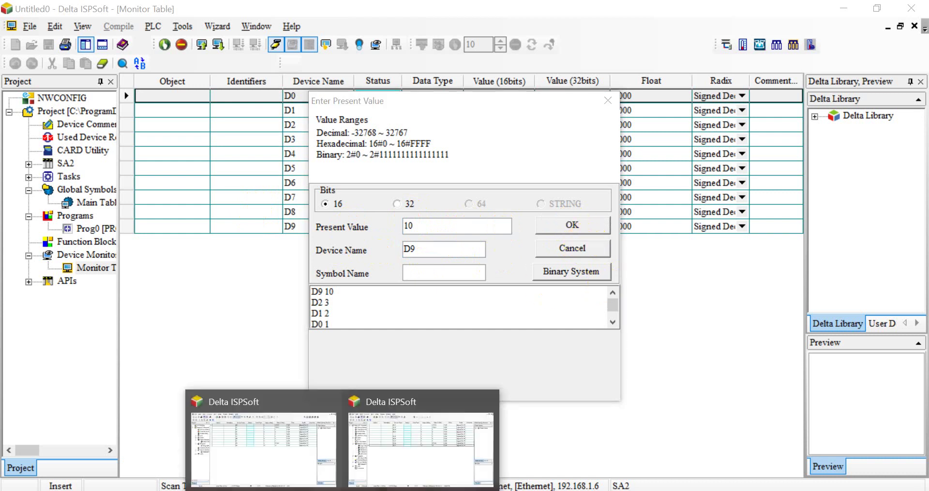
pyautogui.click(395, 439)
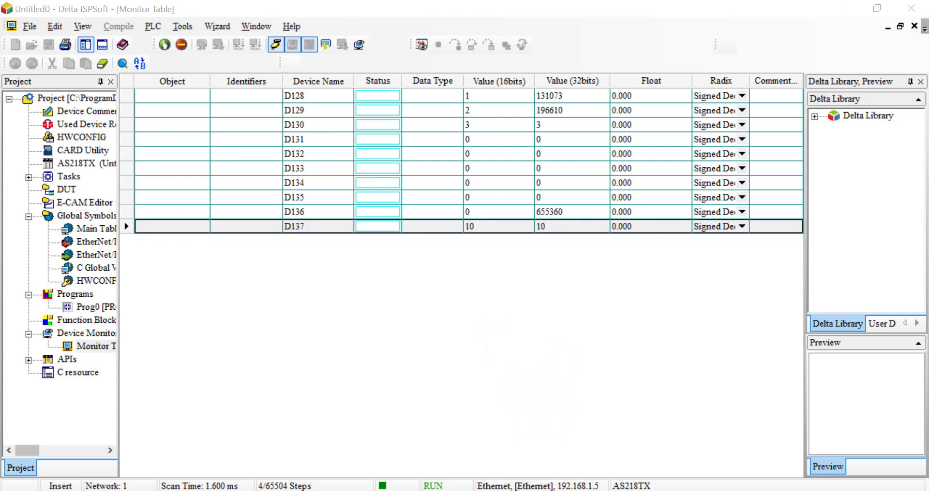
pyautogui.scroll(6, 592, 271)
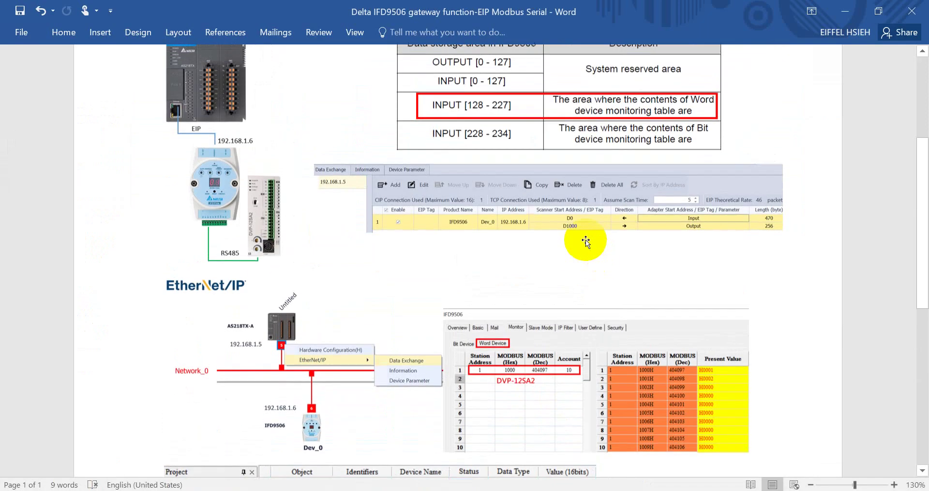
pyautogui.scroll(1, 584, 225)
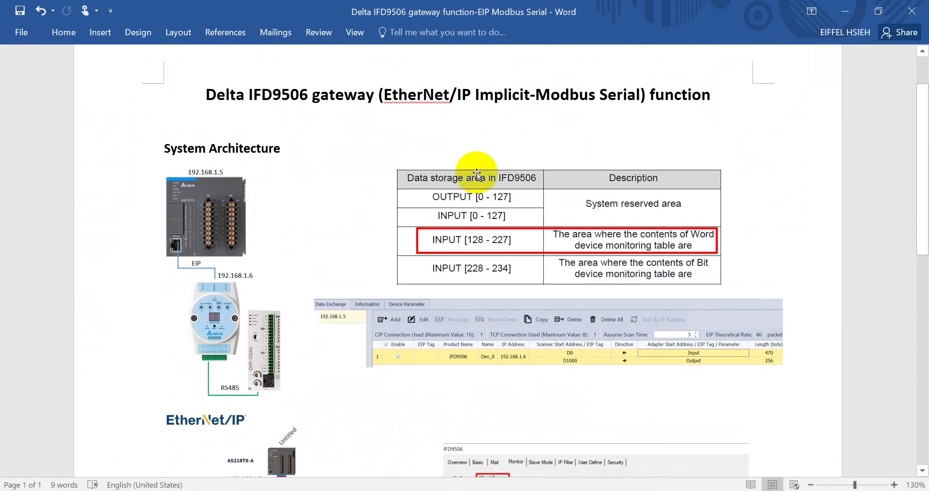
pyautogui.hotkey('alt', 'Tab')
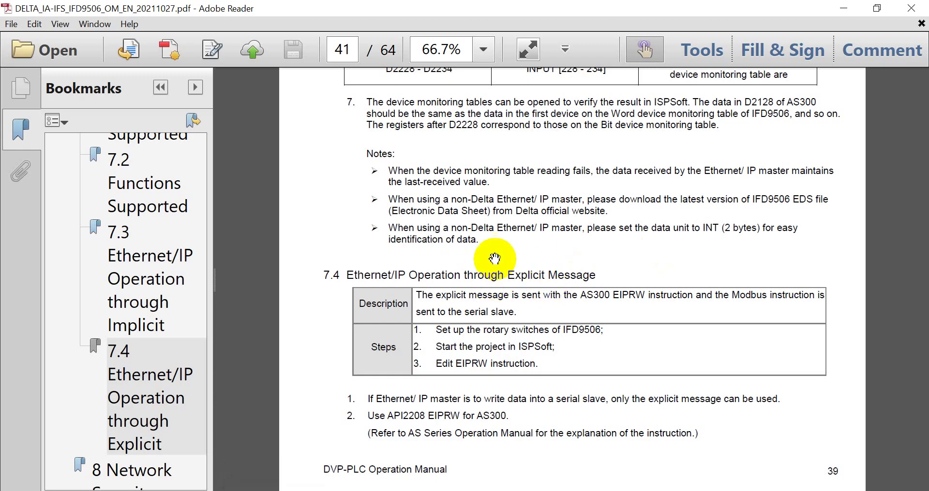
# - Scroll the IFD9506 manual to page 42's EIPRW operand table
pyautogui.scroll(-3, 425, 244)
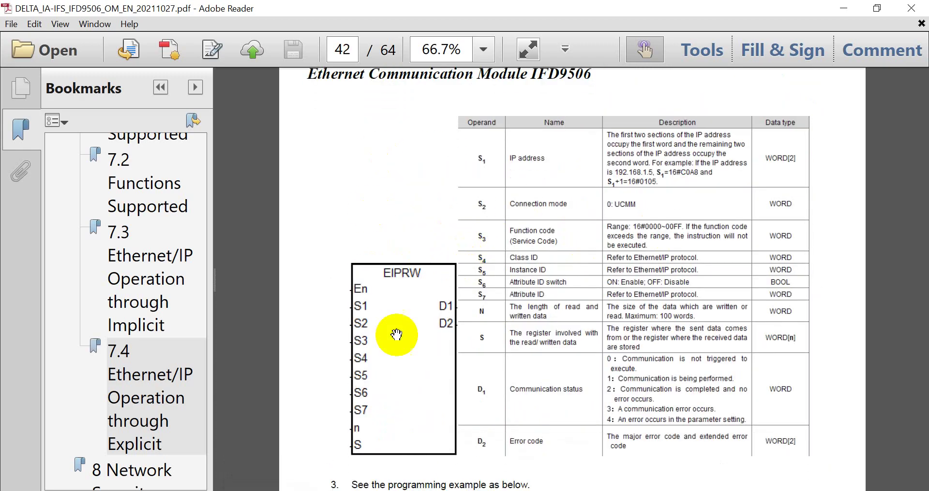